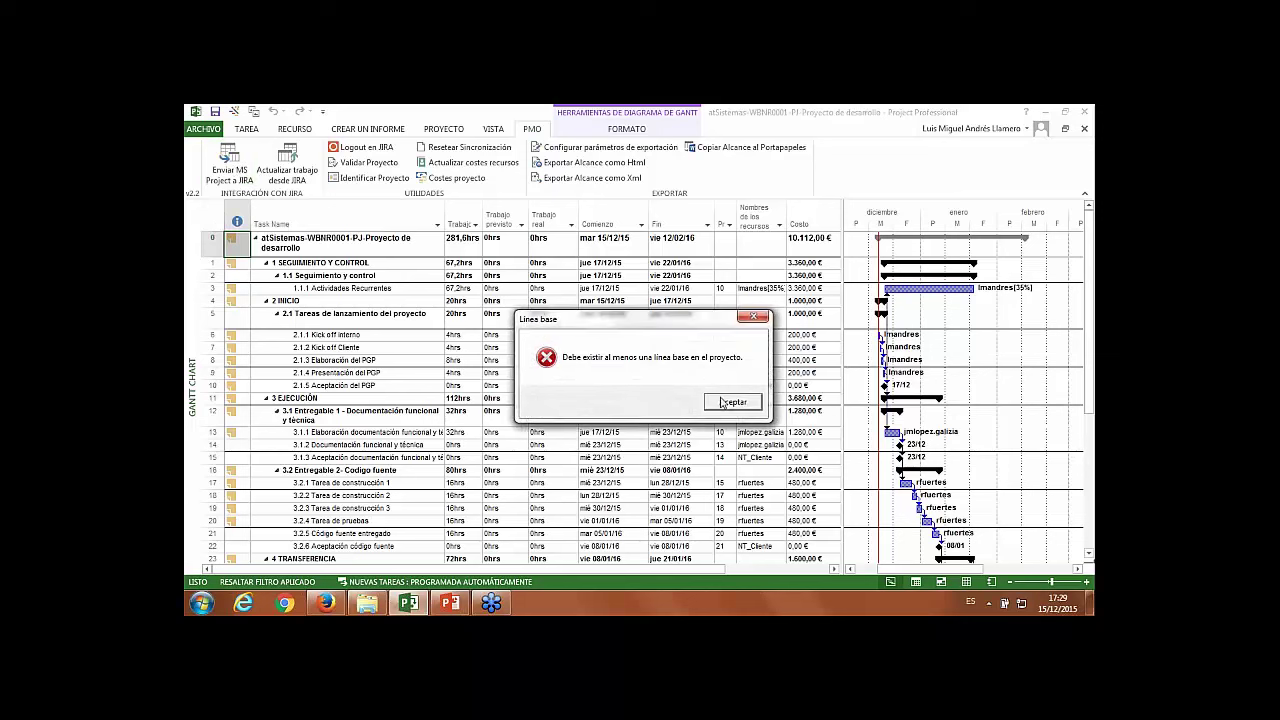
# - Dismiss the missing-baseline error and set the default baseline (Línea base) for the complete project
pyautogui.click(732, 402)
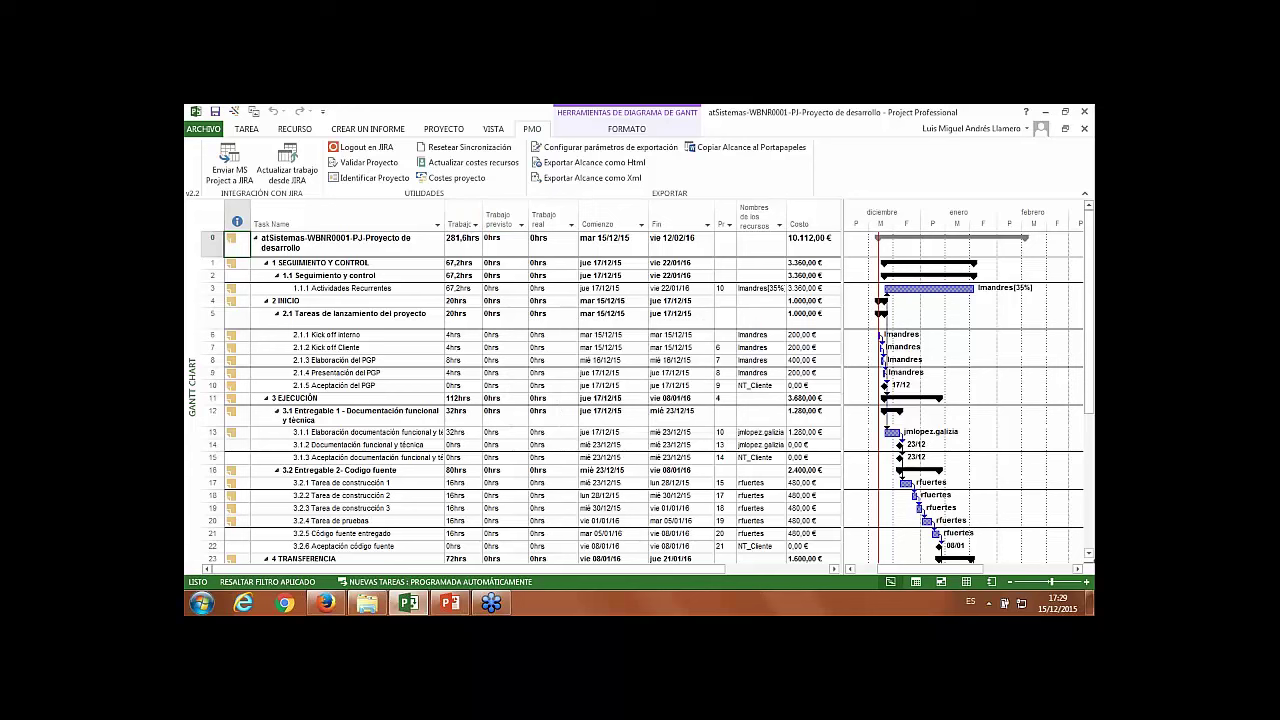
pyautogui.click(443, 129)
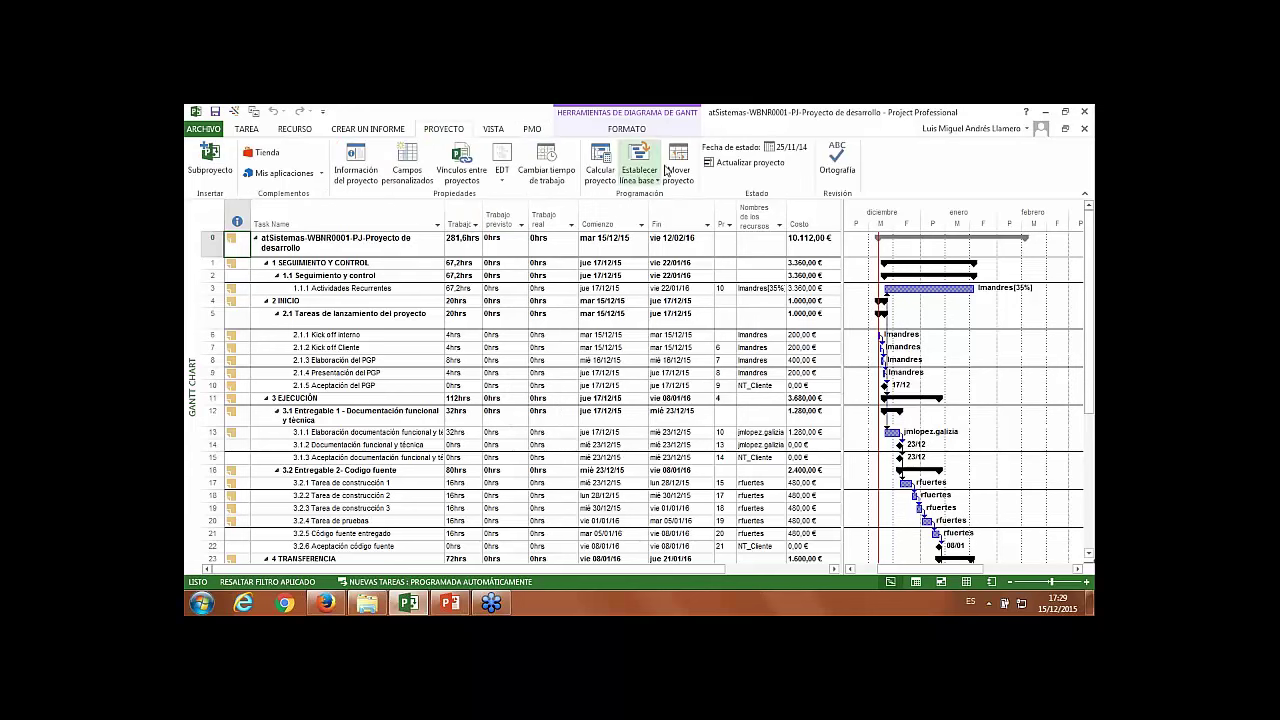
pyautogui.click(645, 177)
pyautogui.click(670, 196)
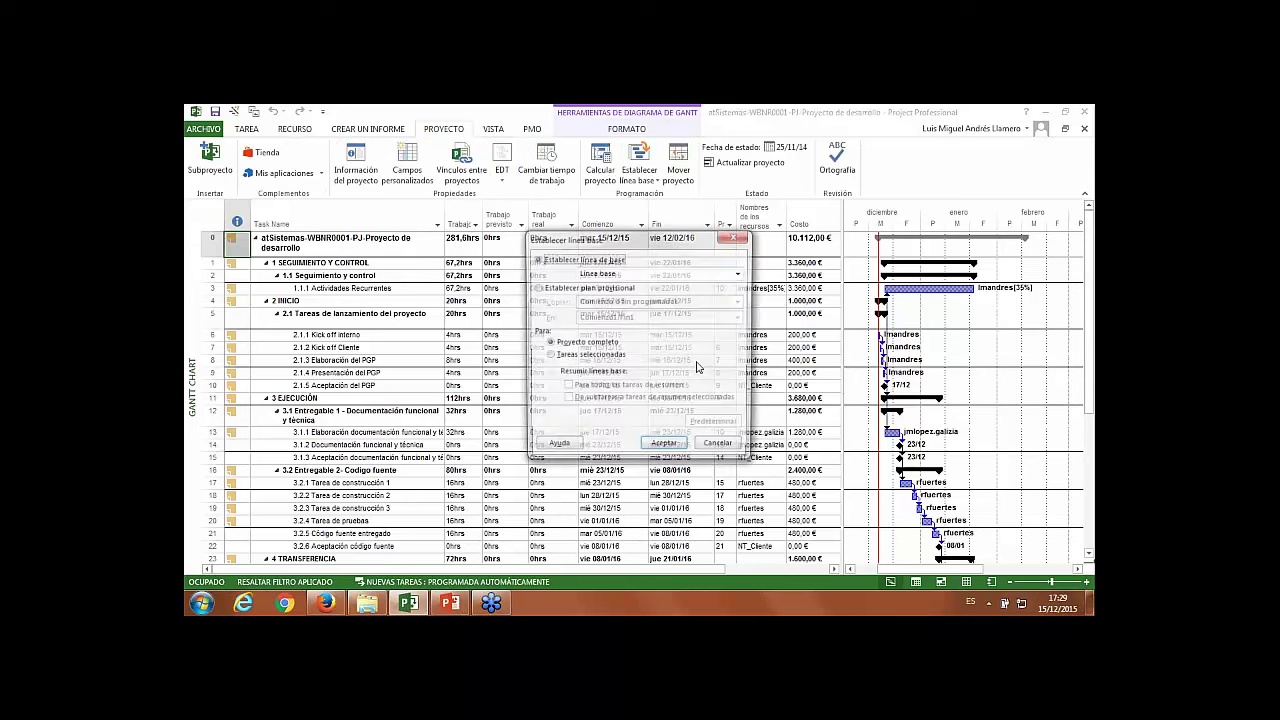
pyautogui.click(663, 447)
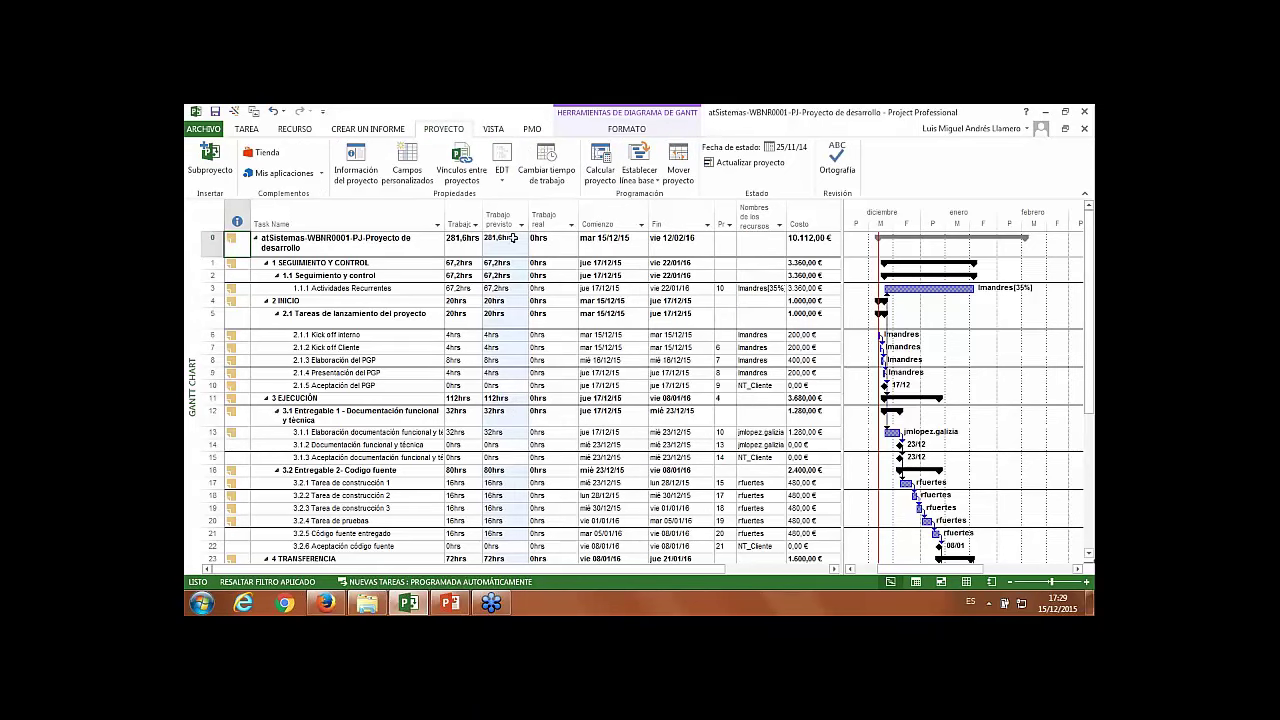
pyautogui.click(485, 222)
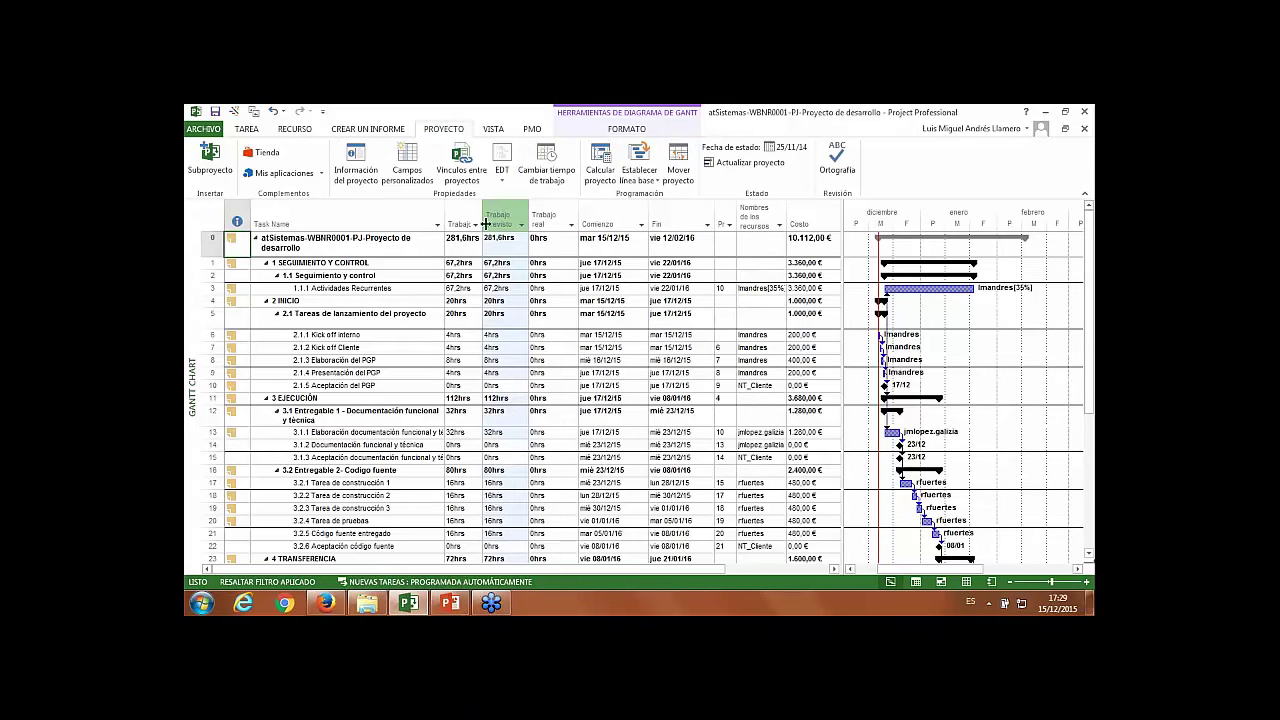
pyautogui.click(487, 248)
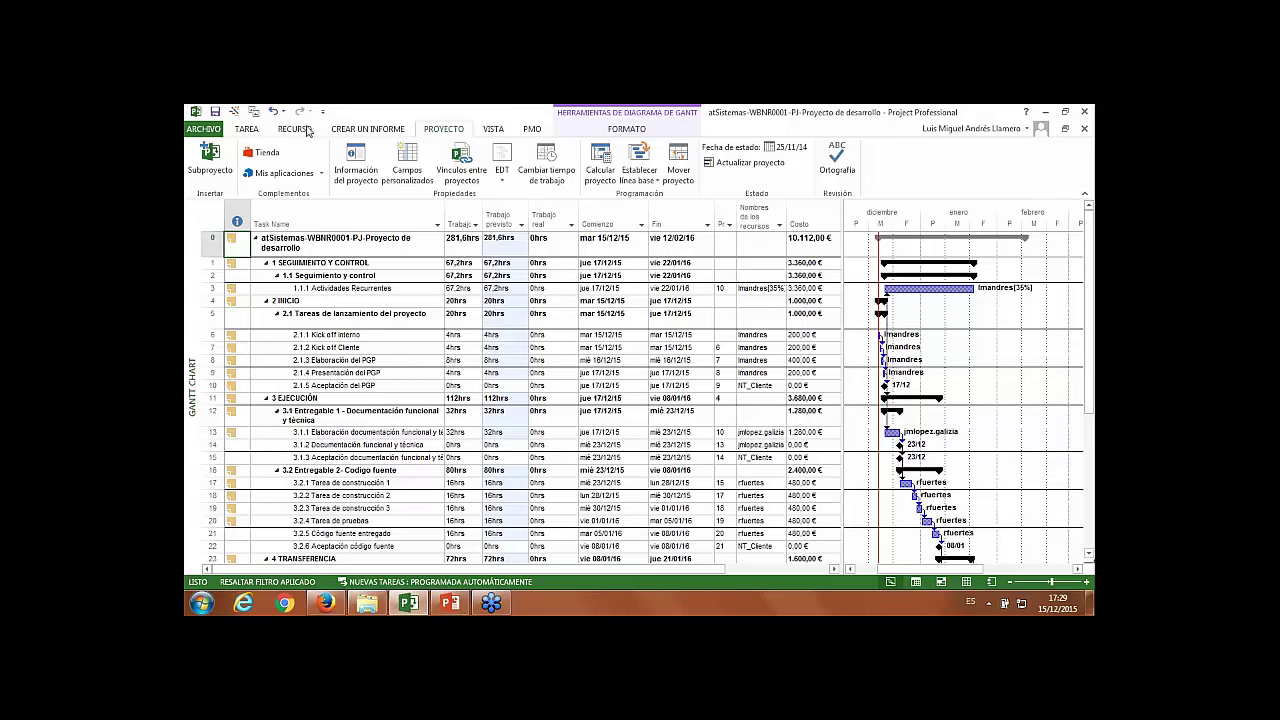
# - Send the project plan to JIRA under key WBNR0001, agreeing to save it first
pyautogui.click(527, 132)
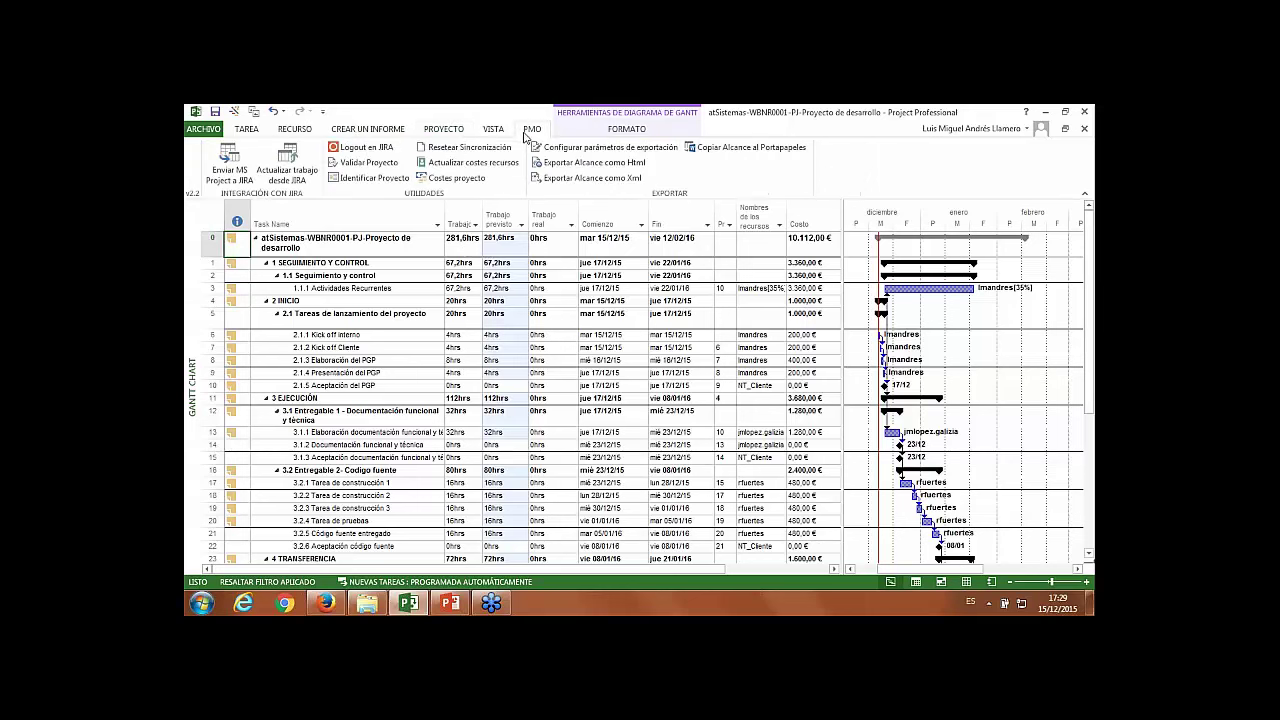
pyautogui.click(240, 172)
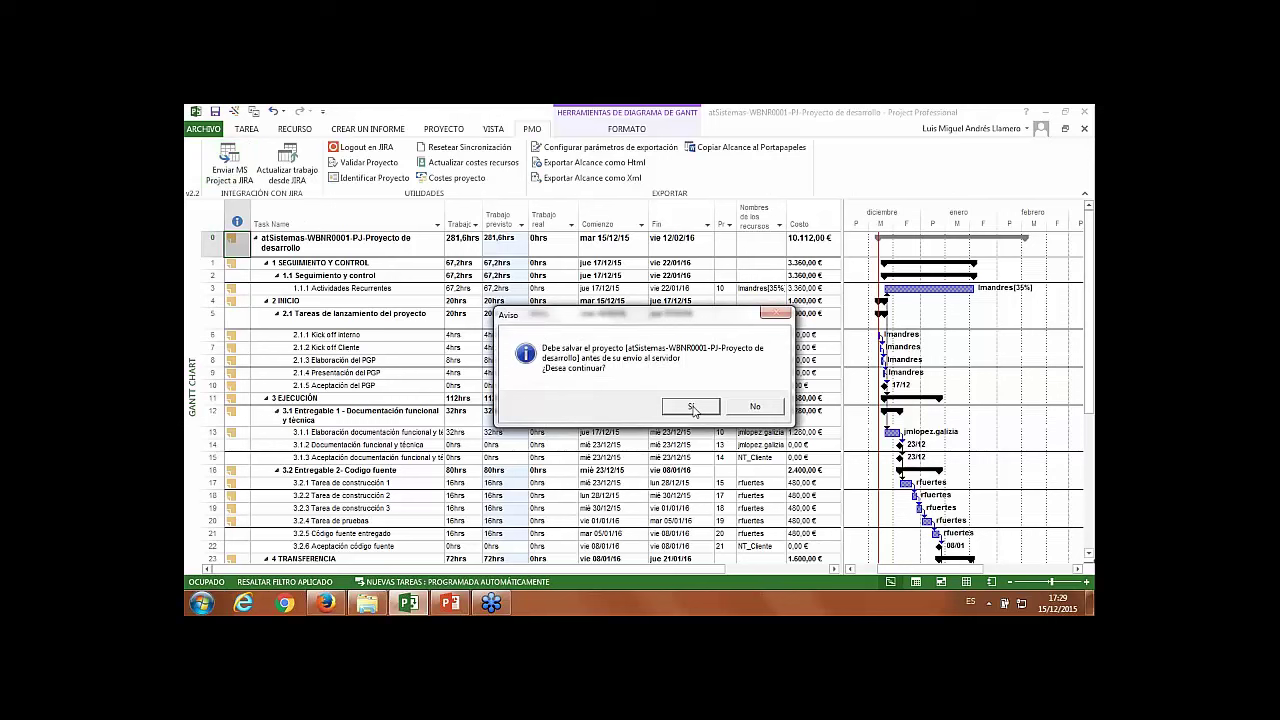
pyautogui.click(693, 408)
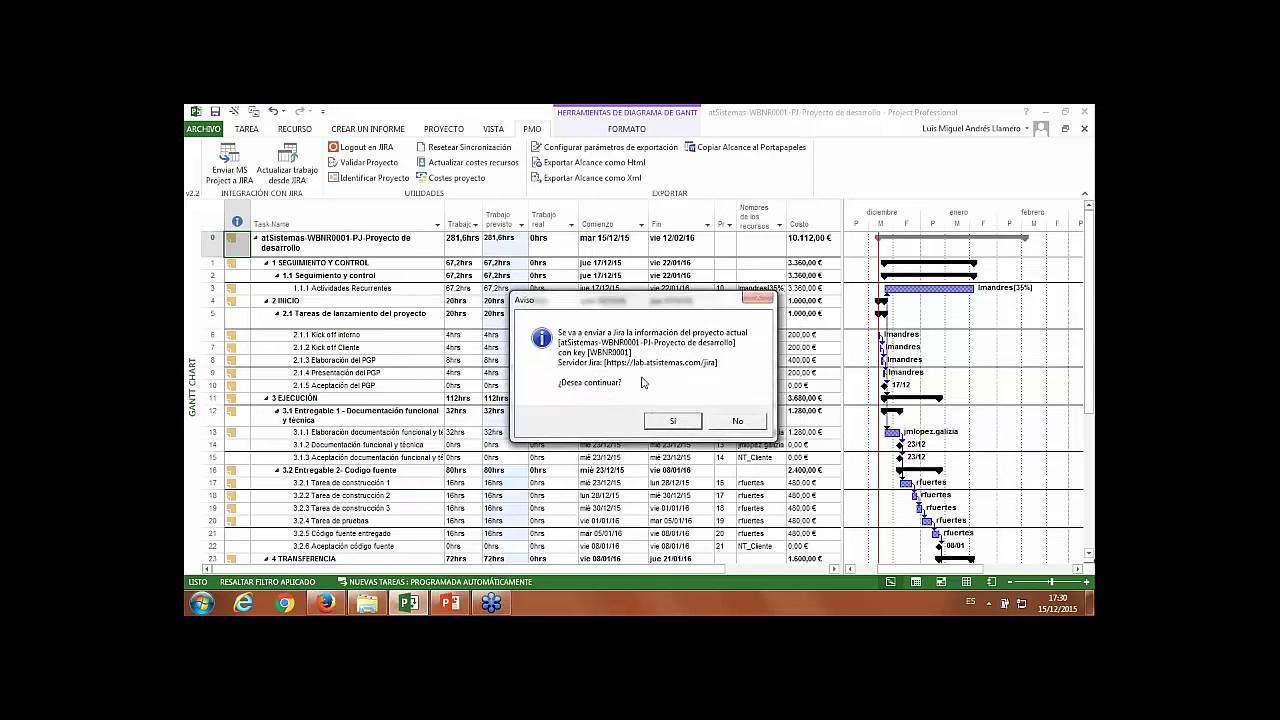
pyautogui.click(676, 421)
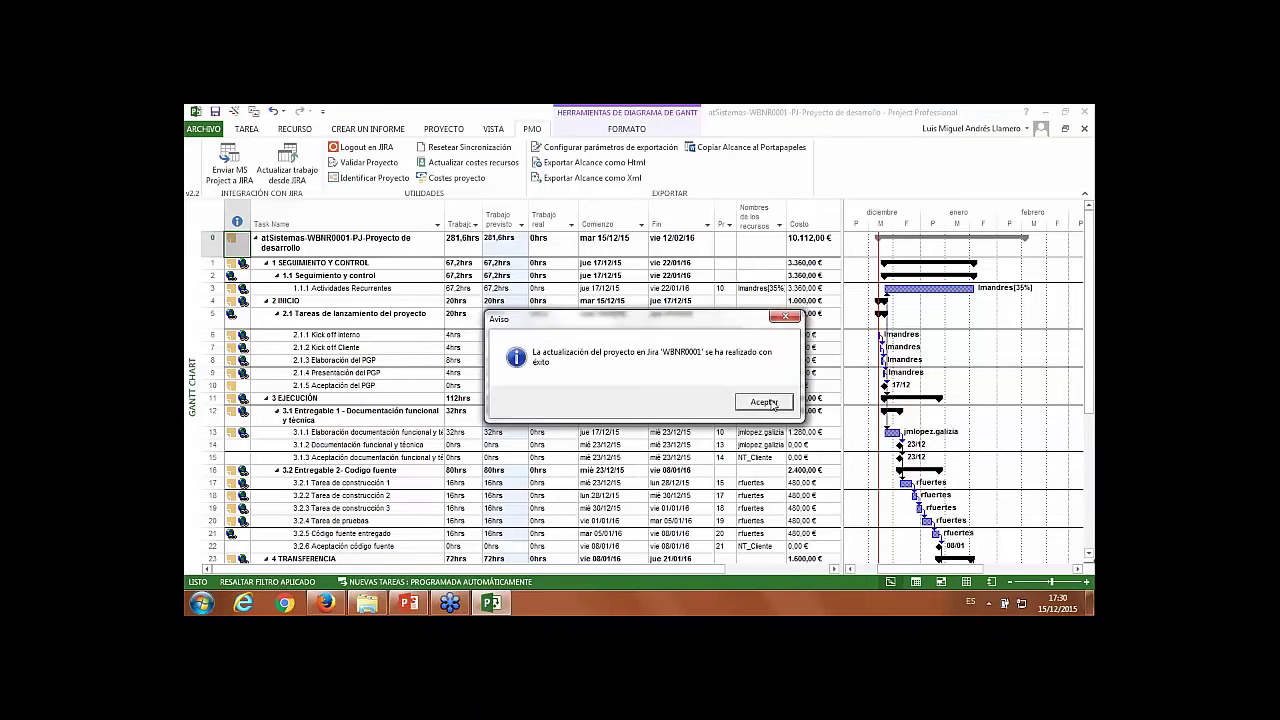
pyautogui.click(764, 402)
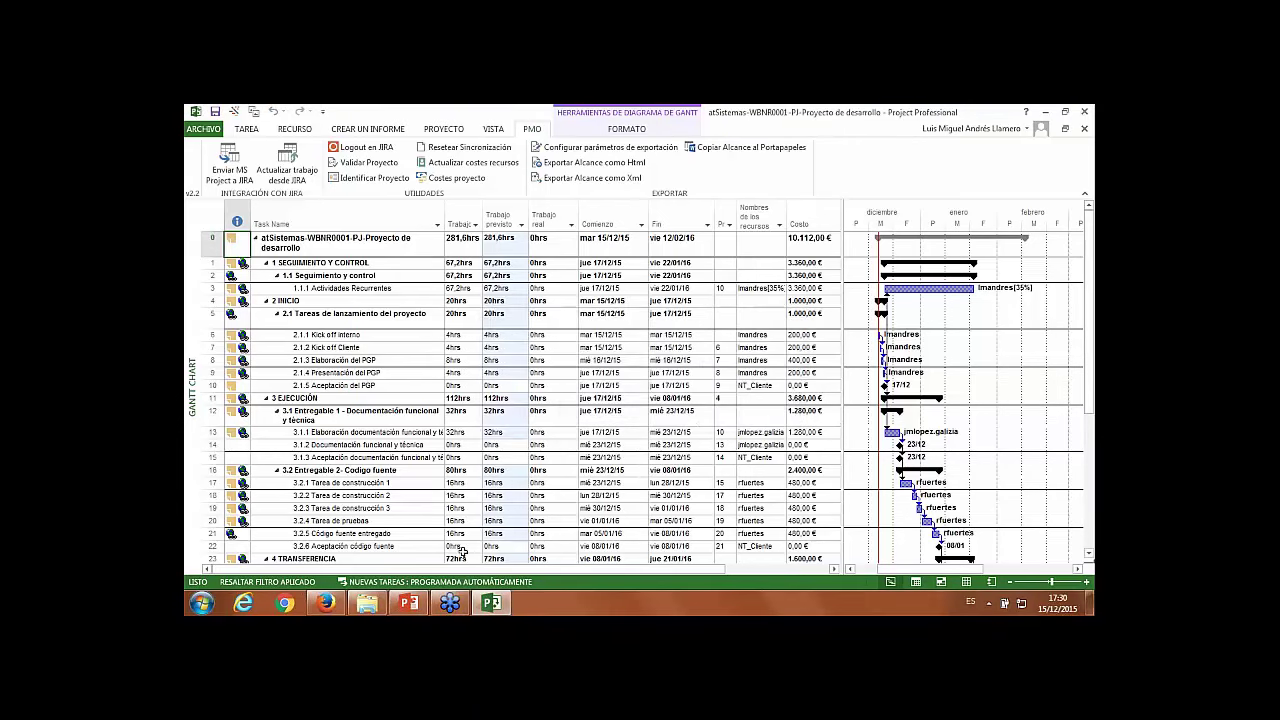
# - Switch to JIRA in Firefox and review the WBNR0001 project's activity stream and releases
pyautogui.click(333, 608)
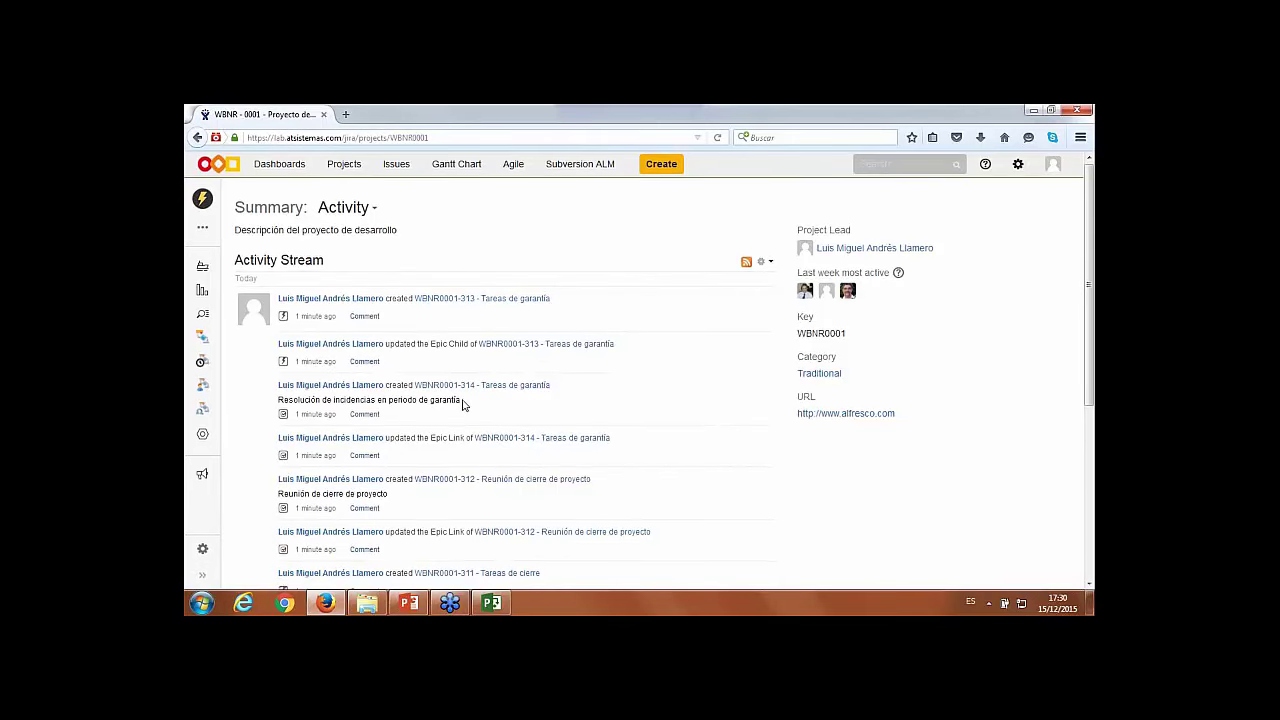
pyautogui.scroll(-2, 463, 403)
pyautogui.scroll(3, 200, 266)
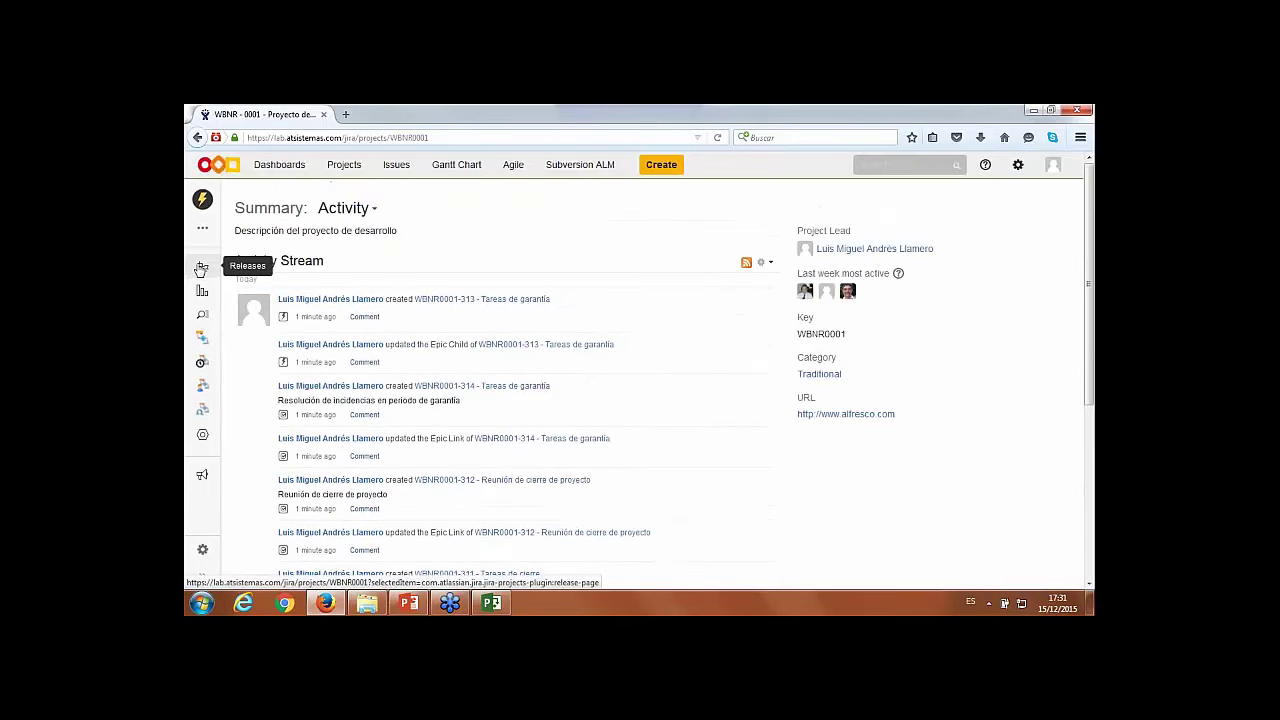
pyautogui.click(203, 267)
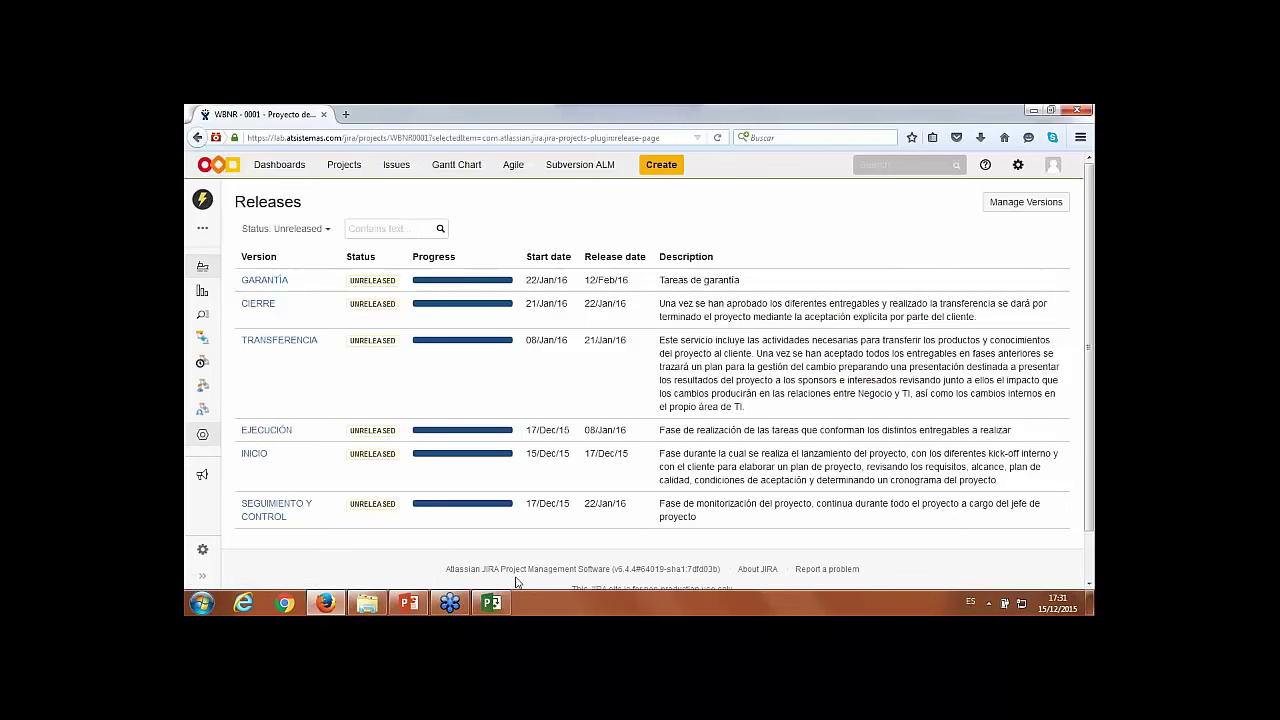
# - Switch back to Microsoft Project and view the notes of task 2.1.1 Kick off interno
pyautogui.click(491, 602)
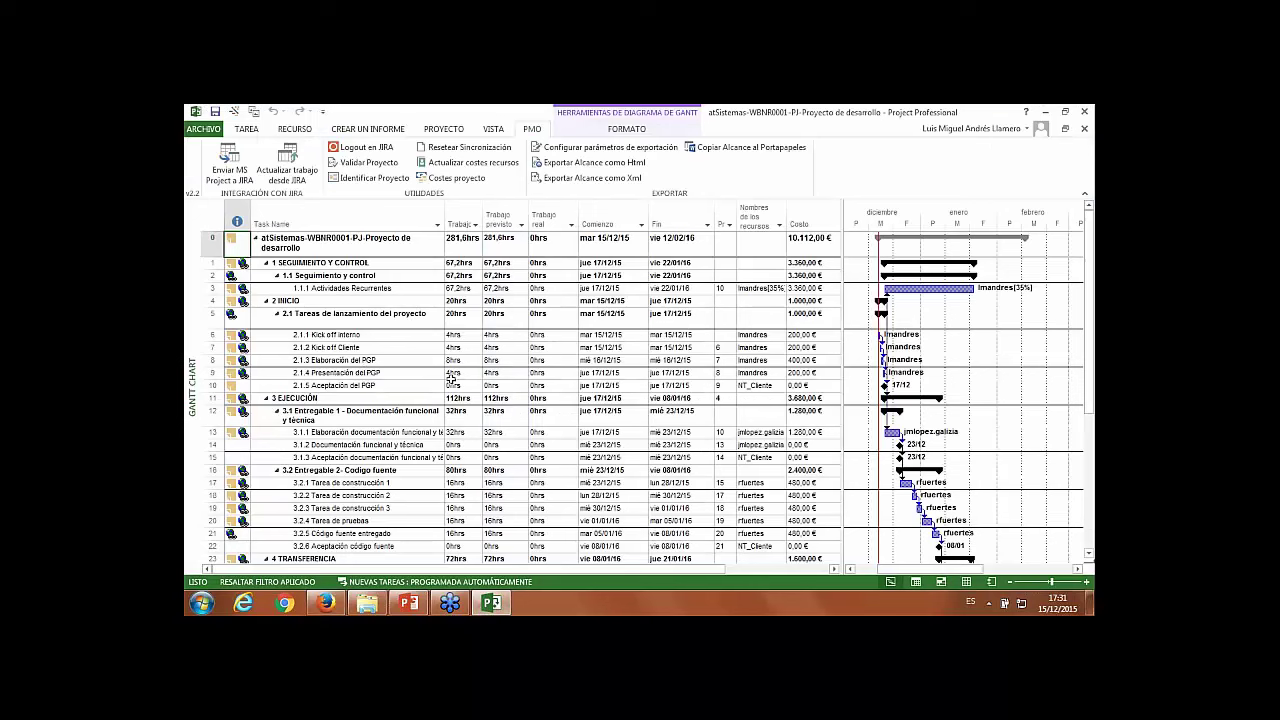
pyautogui.doubleClick(330, 337)
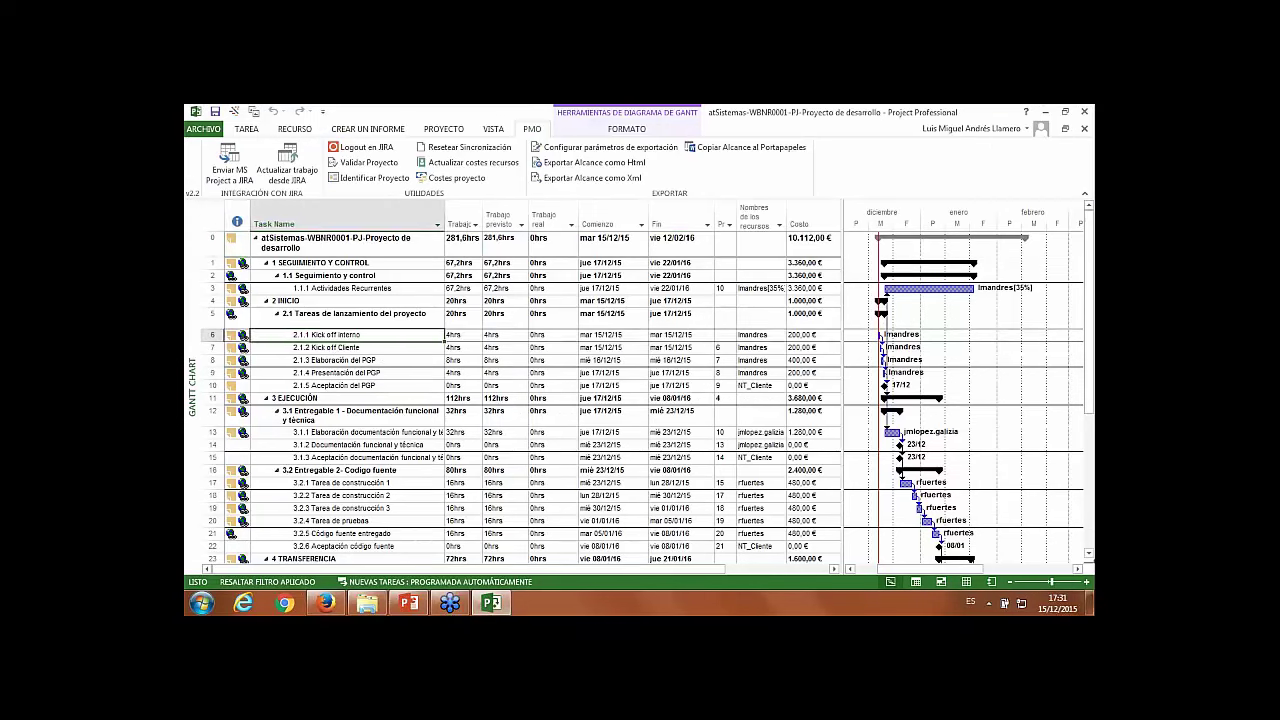
pyautogui.click(600, 244)
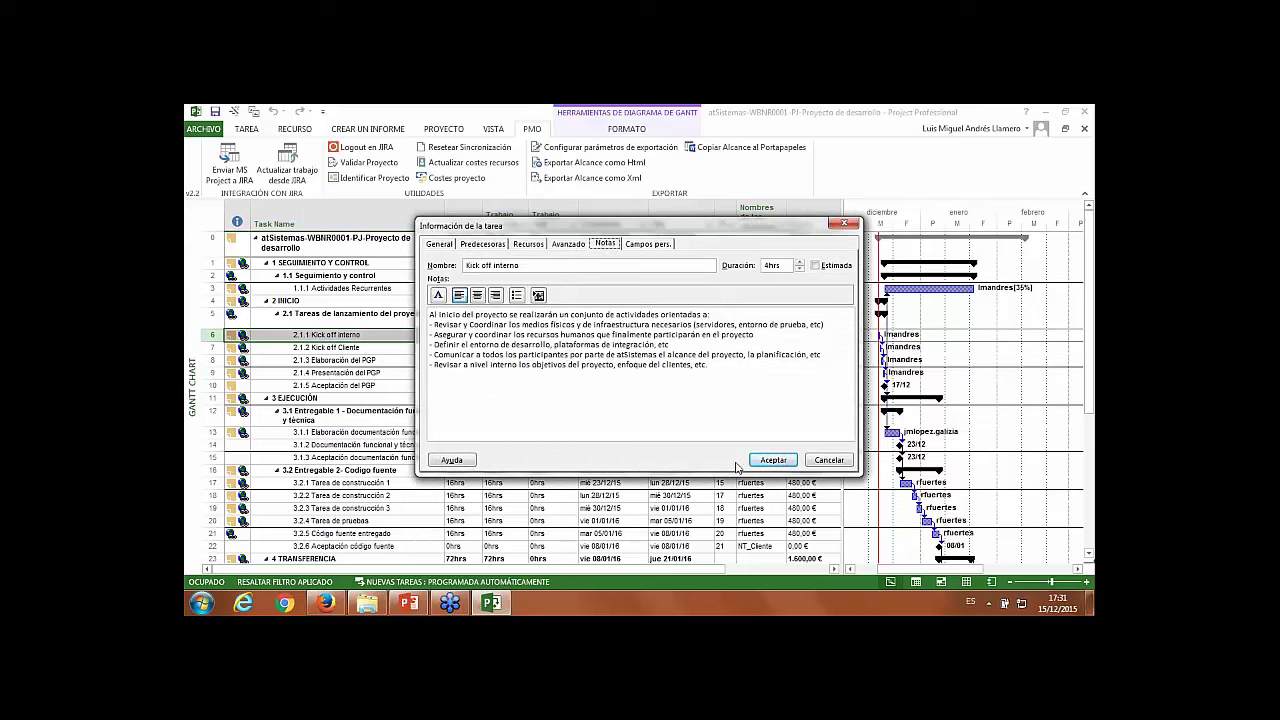
pyautogui.click(768, 460)
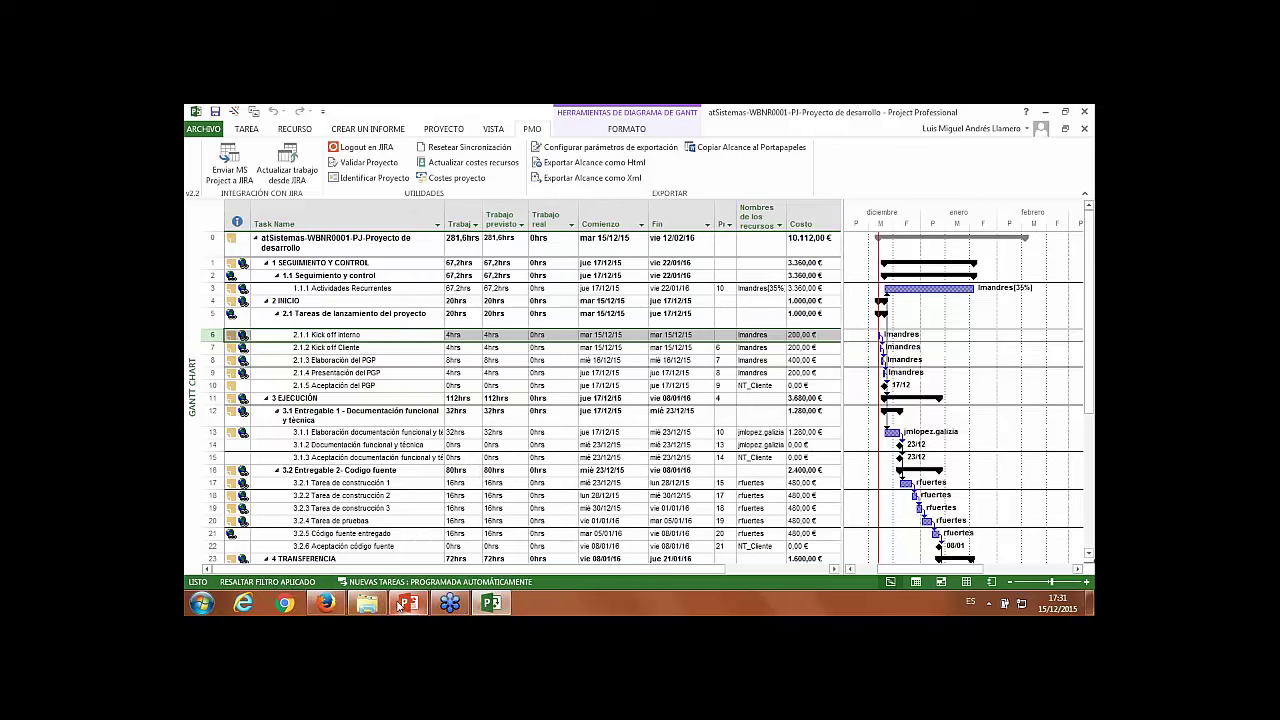
# - Switch to JIRA in Firefox, open the Kick off interno issue from the INICIO version in a new tab, and review its details
pyautogui.click(326, 603)
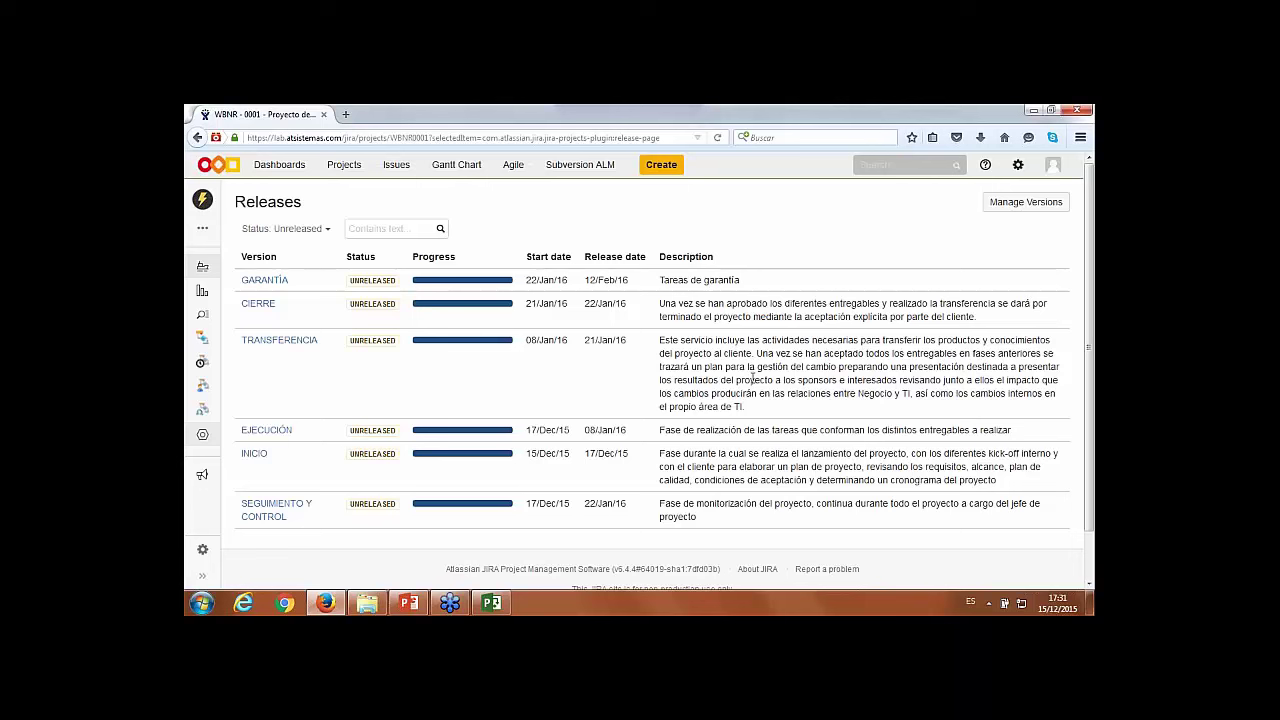
pyautogui.click(253, 453)
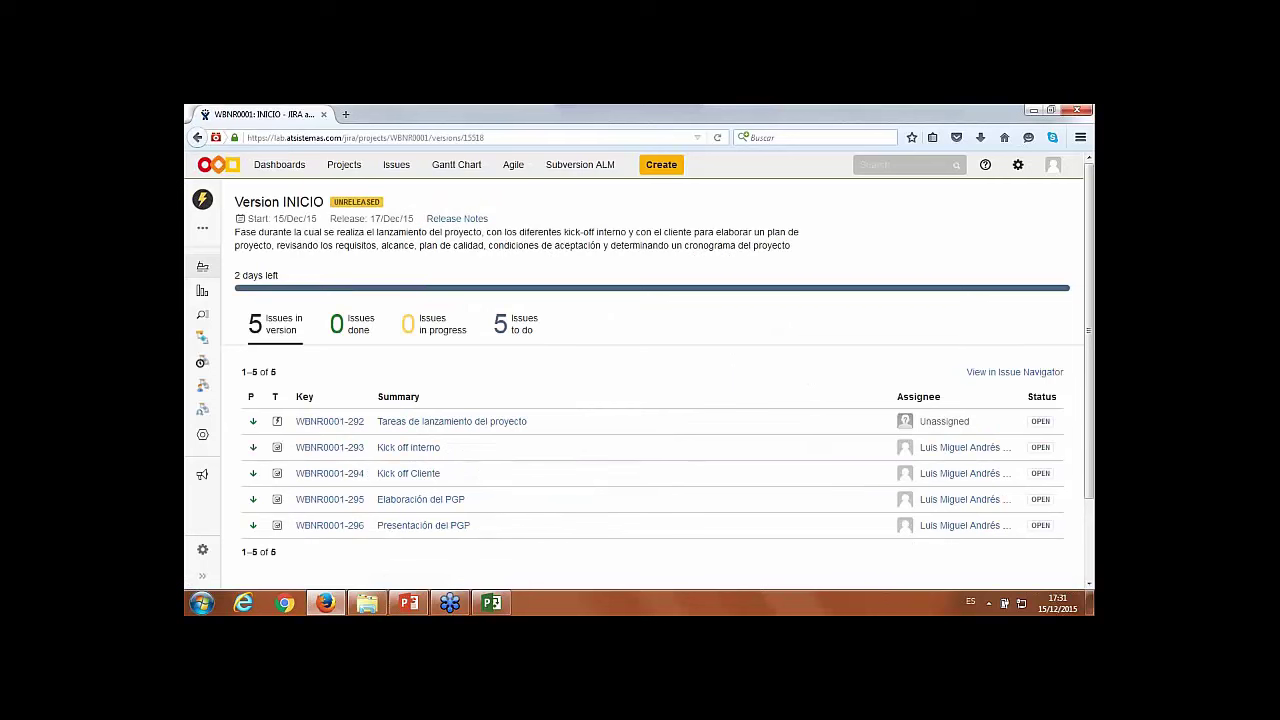
pyautogui.middleClick(420, 449)
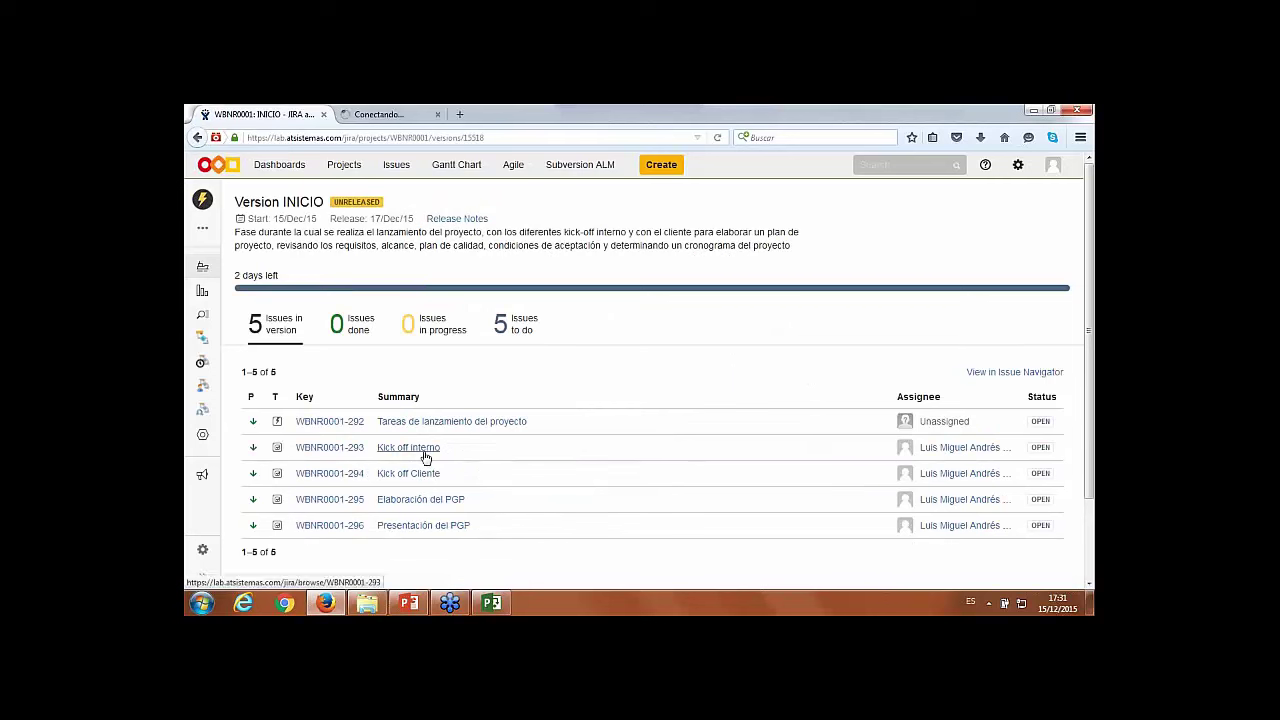
pyautogui.click(404, 112)
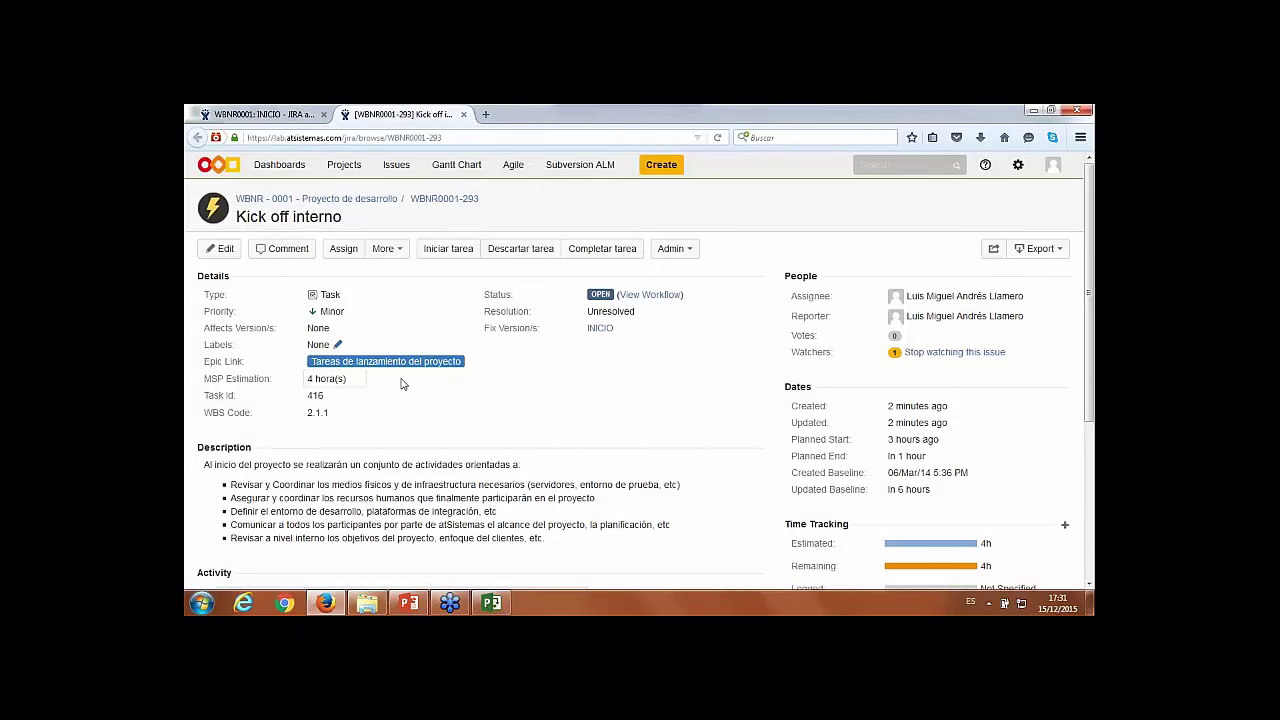
pyautogui.scroll(-3, 780, 435)
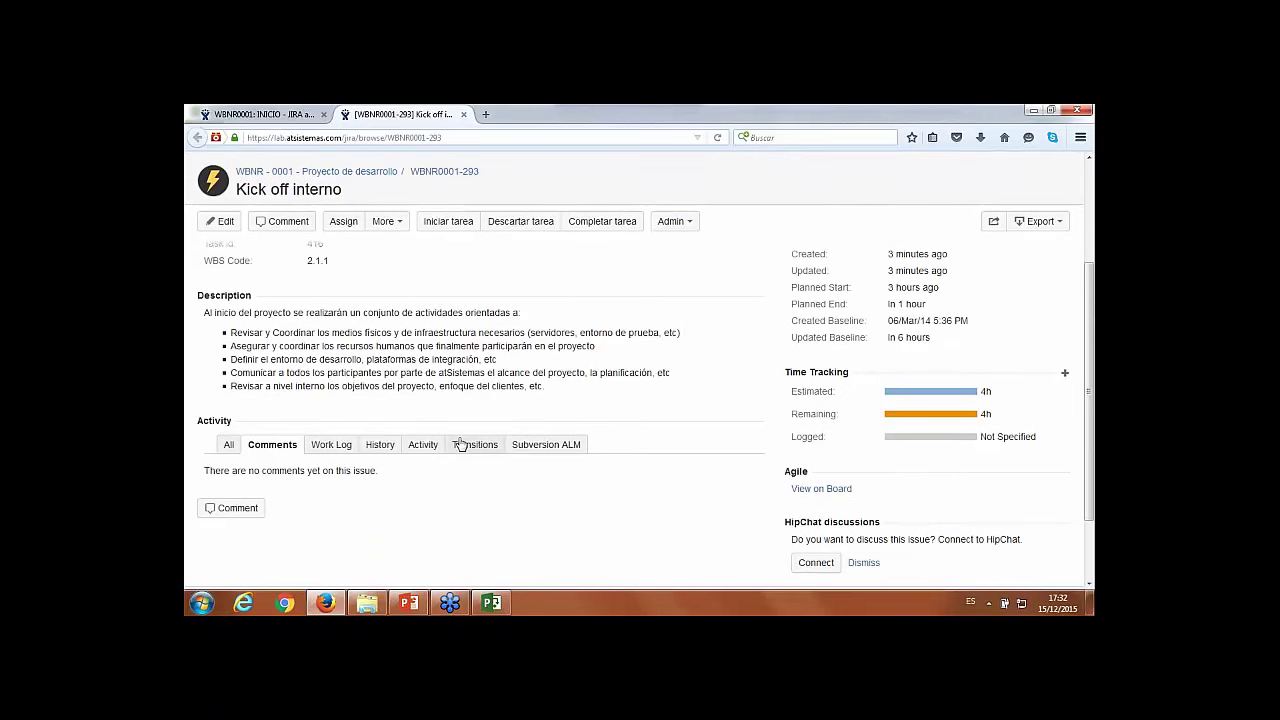
pyautogui.scroll(3, 459, 444)
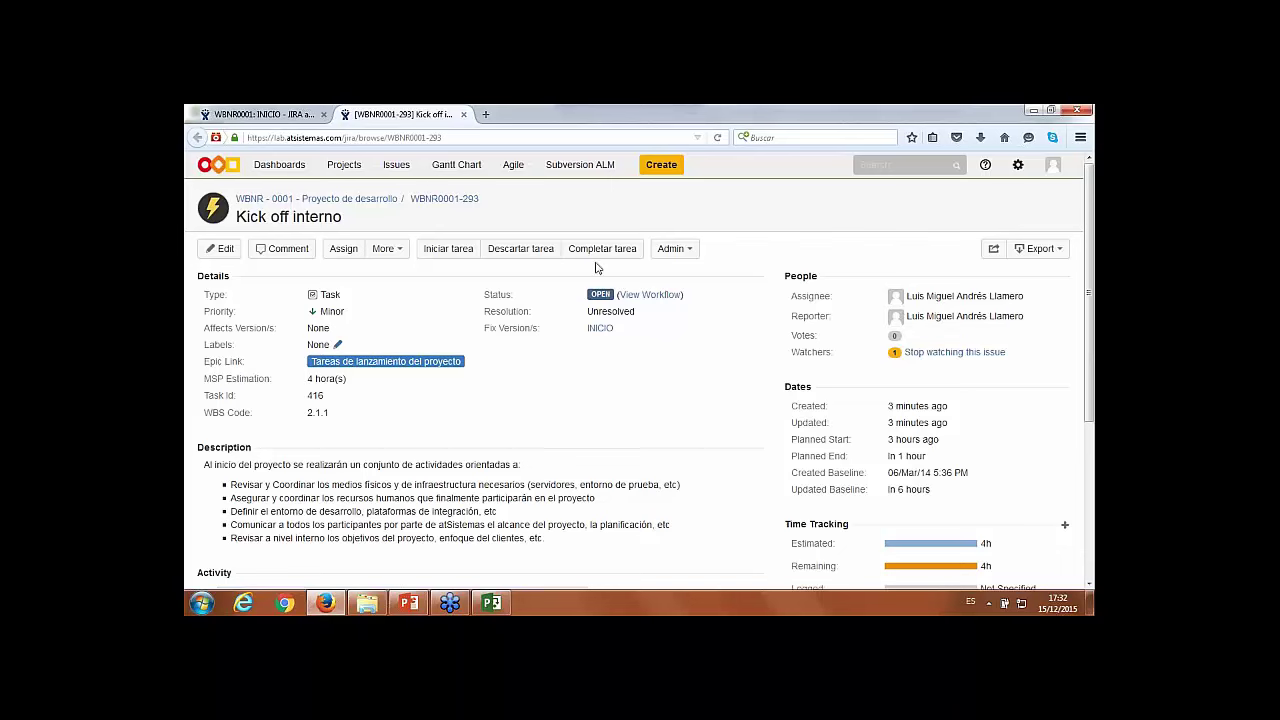
# - Start the Kick off interno task and log 4h of work with the remaining estimate set to 0h
pyautogui.click(452, 251)
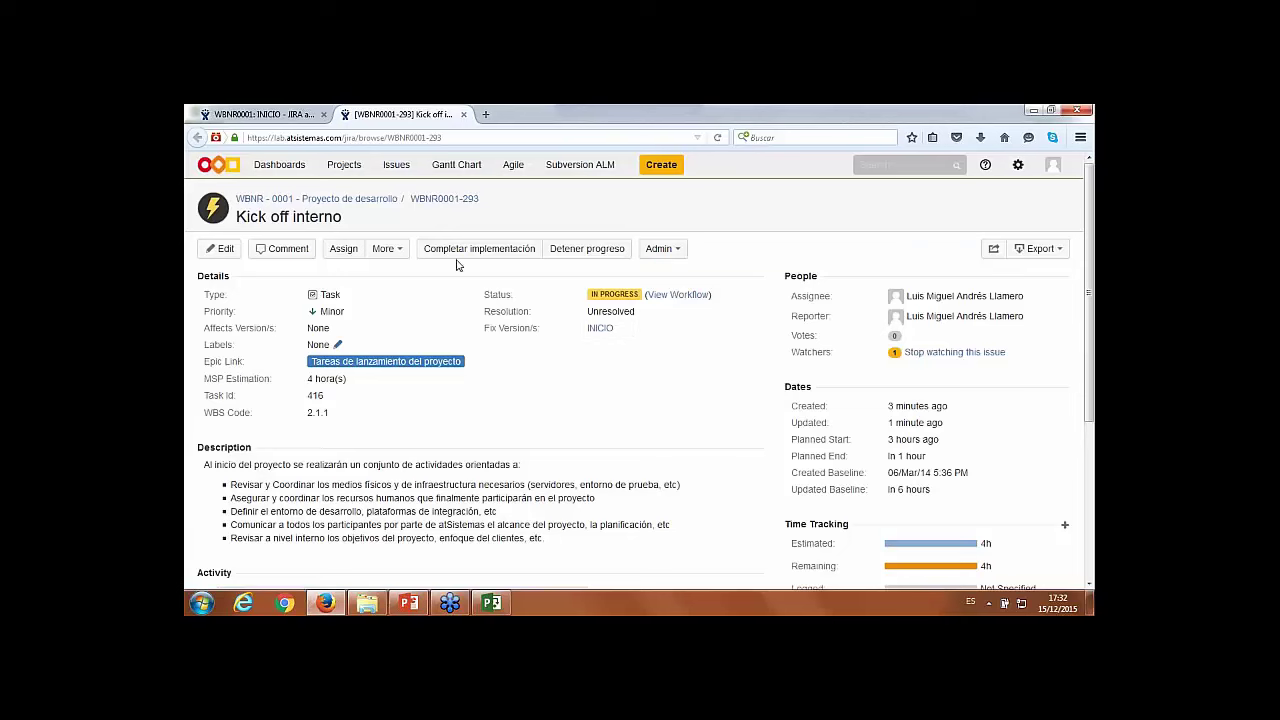
pyautogui.click(385, 249)
pyautogui.click(366, 270)
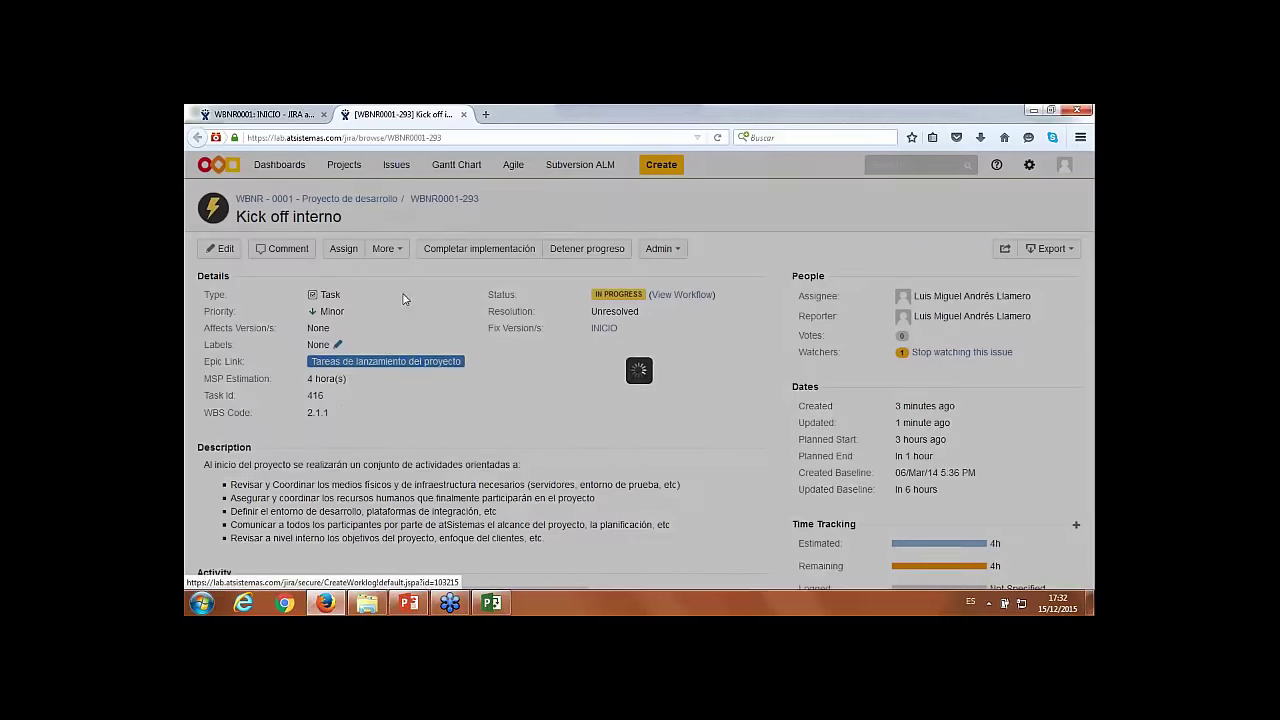
pyautogui.write('4')
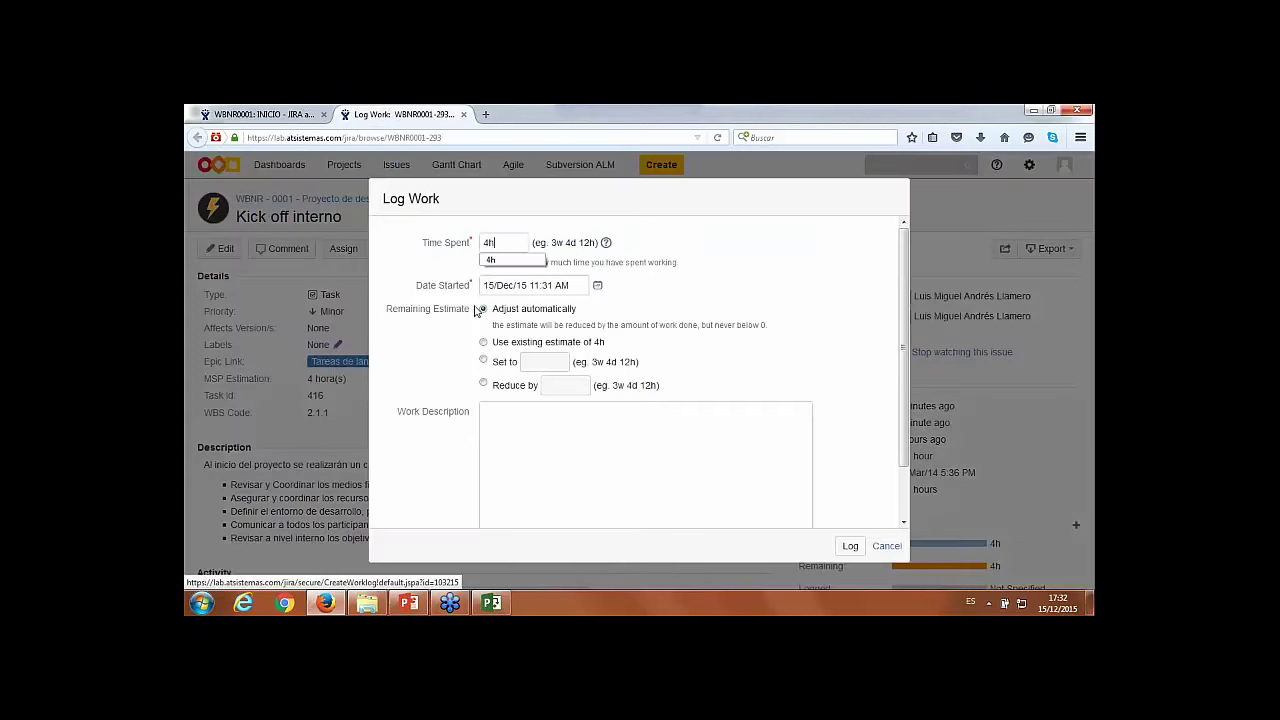
pyautogui.write('h')
pyautogui.click(483, 360)
pyautogui.write('0h')
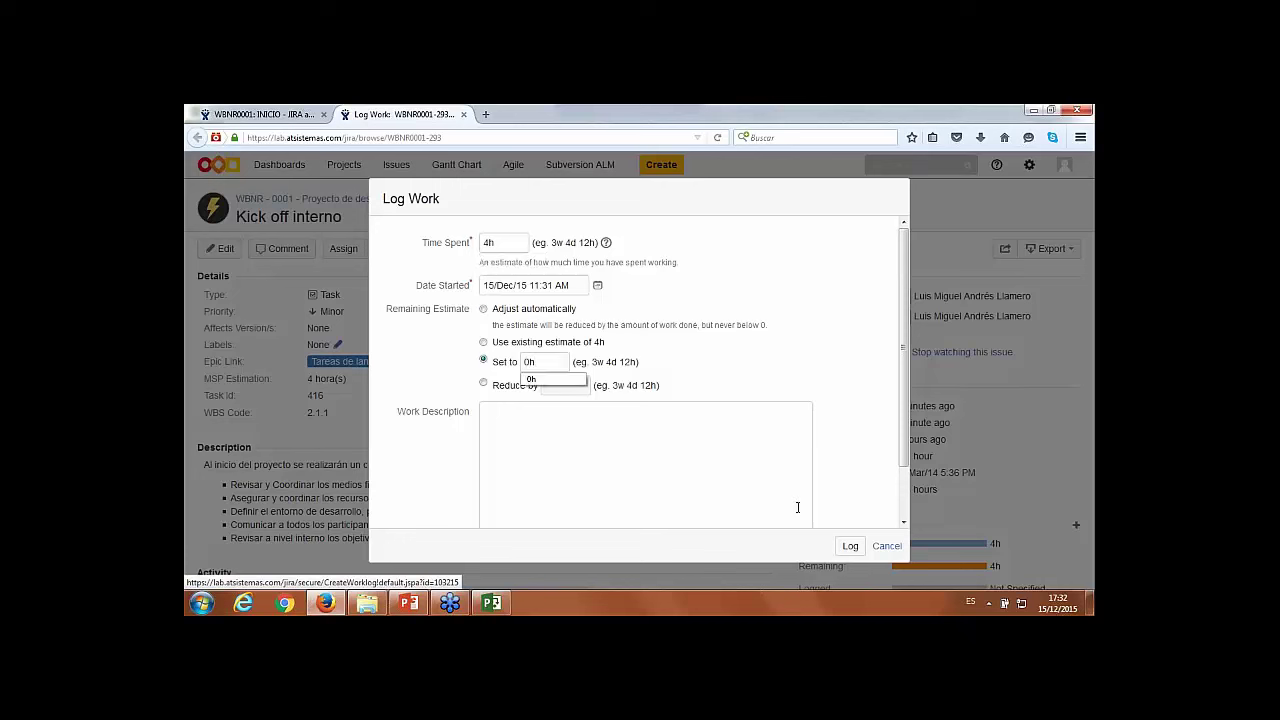
pyautogui.click(850, 547)
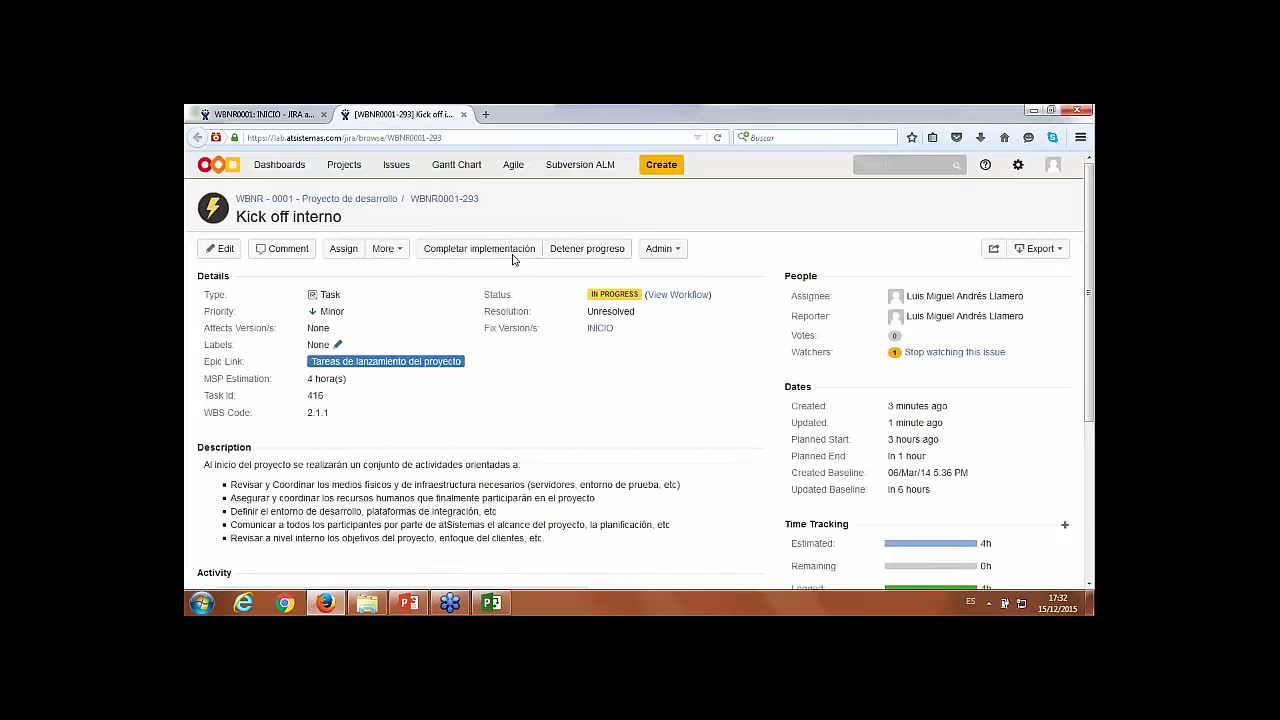
# - Complete the implementation of Kick off interno with resolution Fixed, and close the issue's tab
pyautogui.click(504, 250)
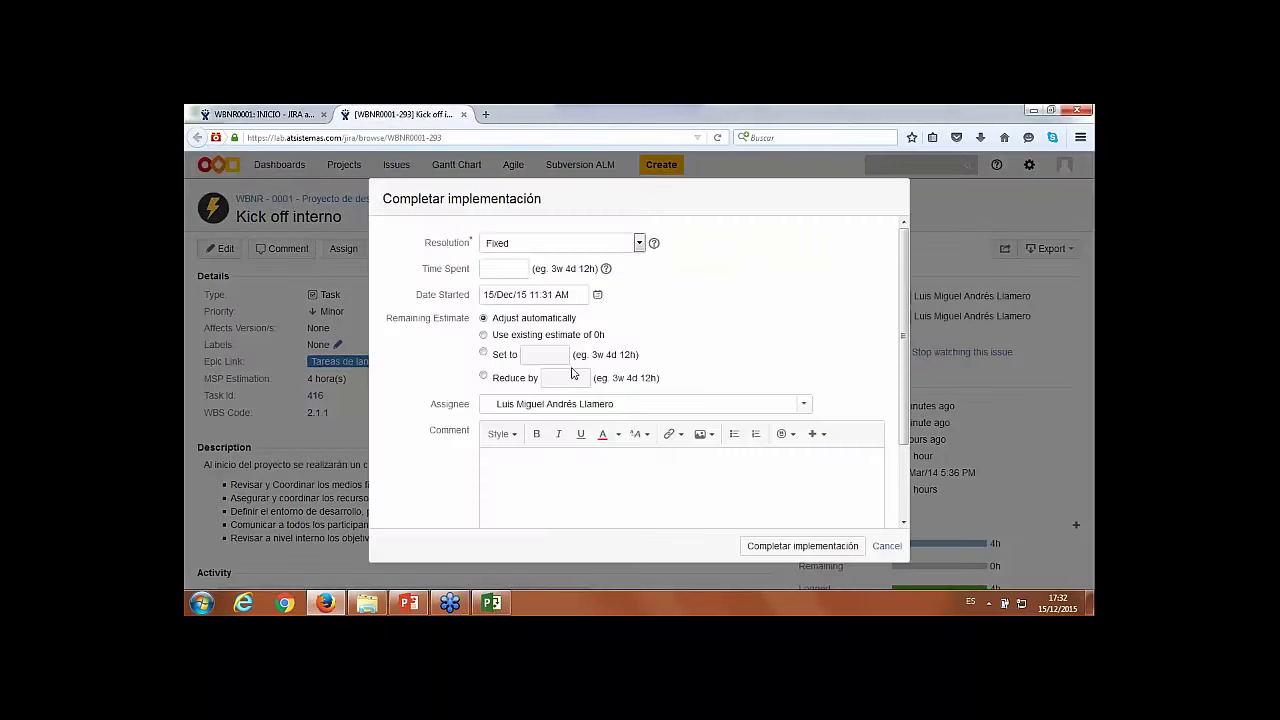
pyautogui.click(766, 547)
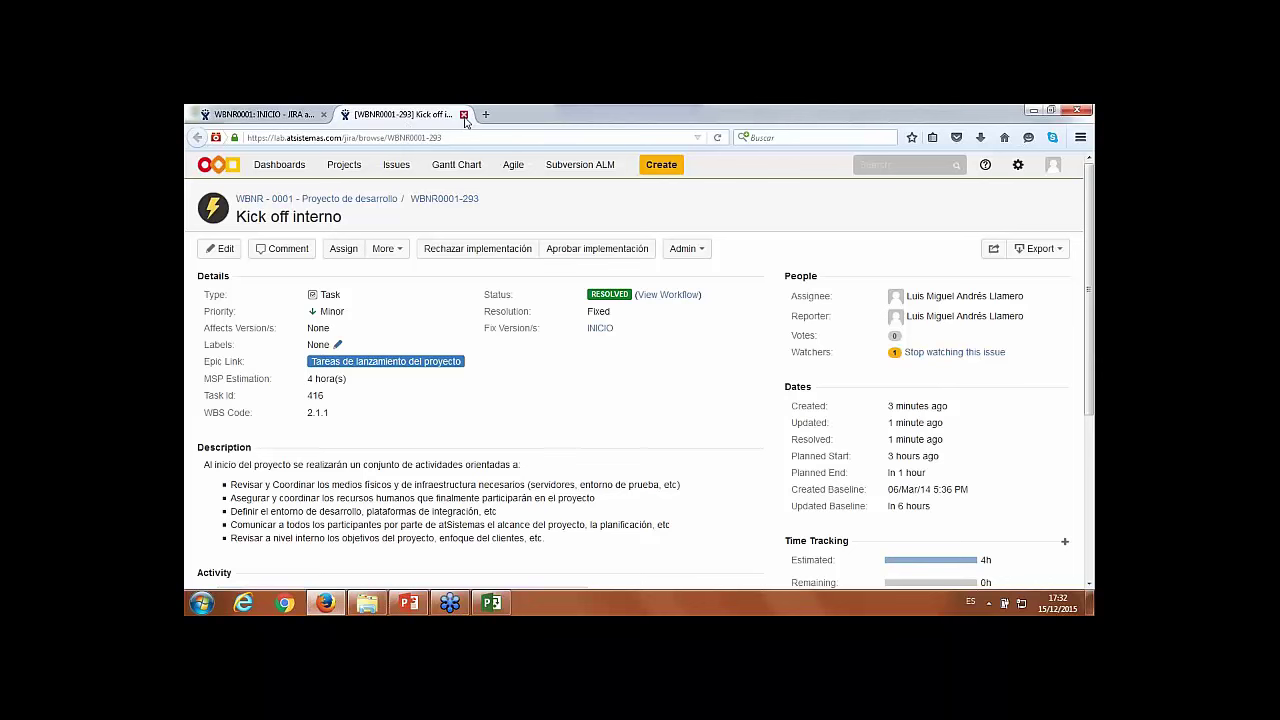
pyautogui.click(463, 114)
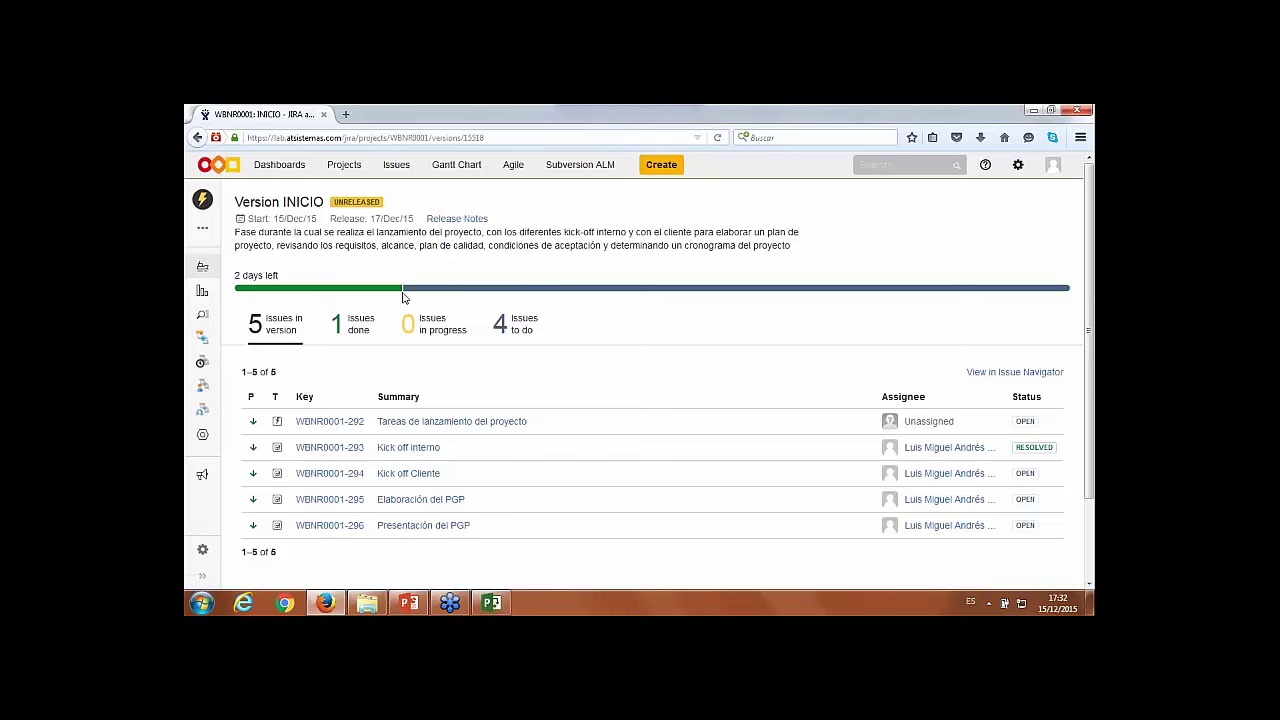
# - Check the INICIO version's To Do progress breakdown and open the Kick off Cliente issue in a new tab
pyautogui.click(440, 289)
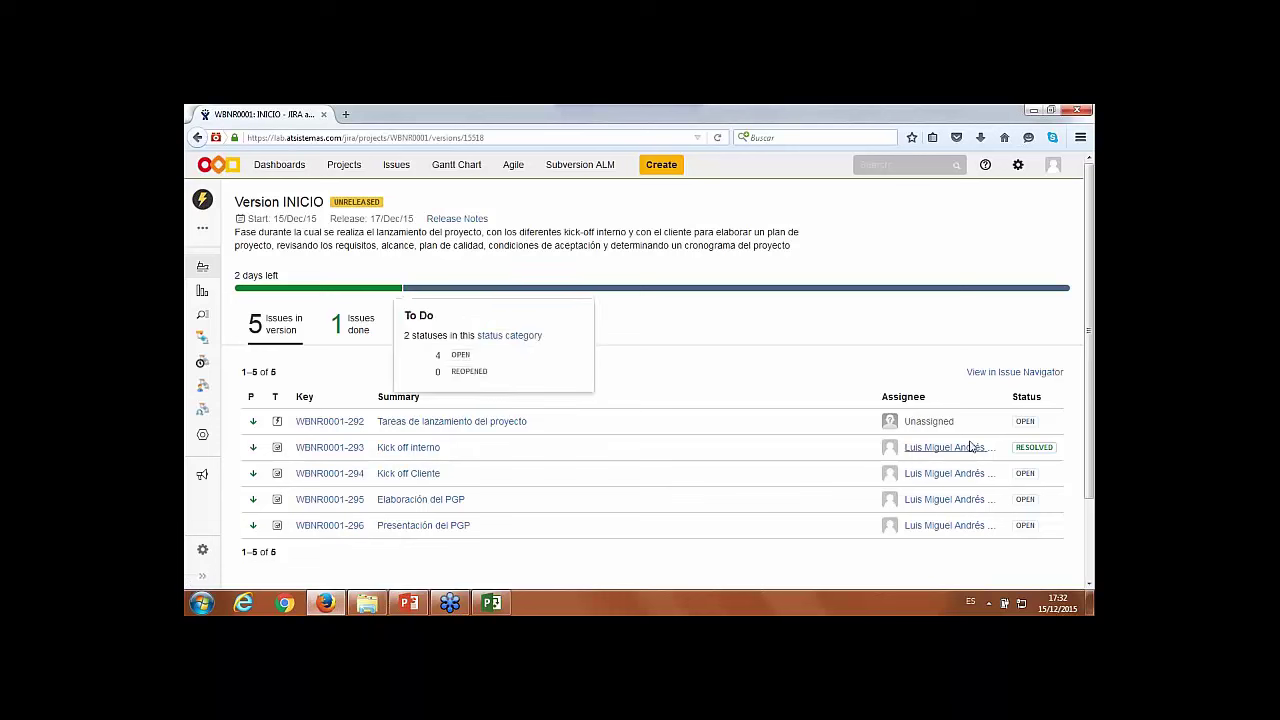
pyautogui.click(433, 485)
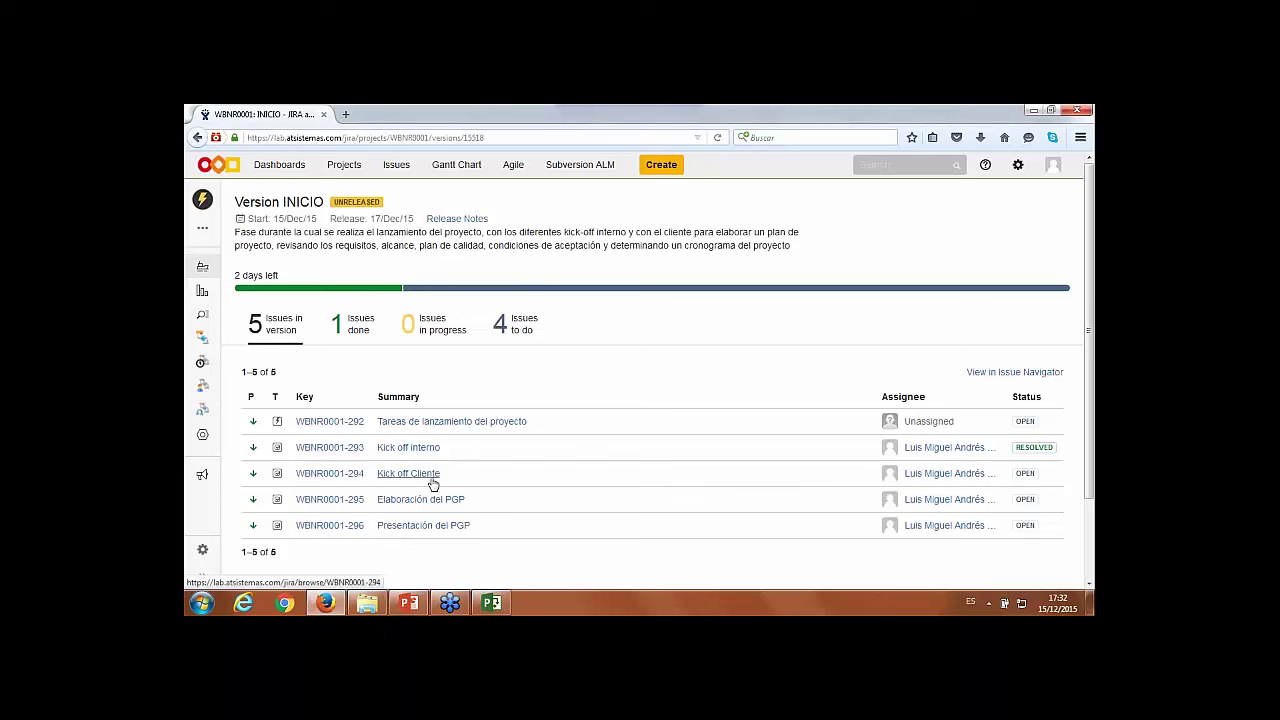
pyautogui.middleClick(433, 484)
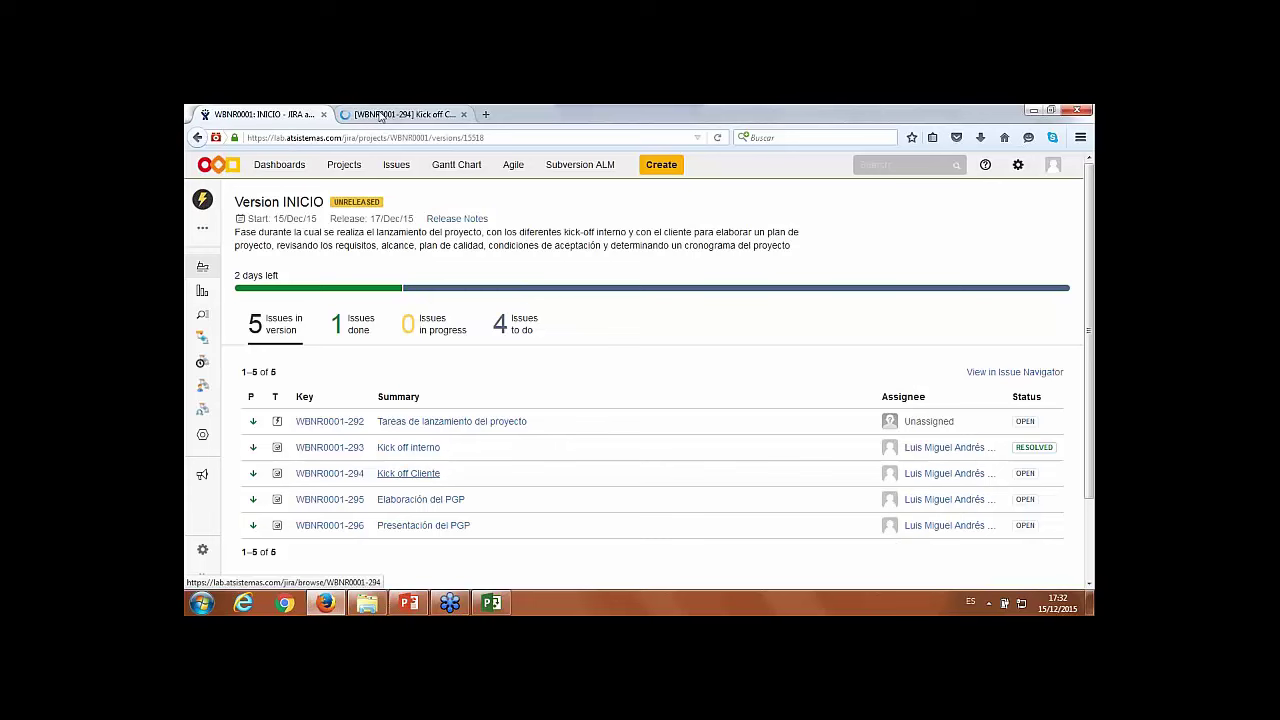
pyautogui.click(381, 115)
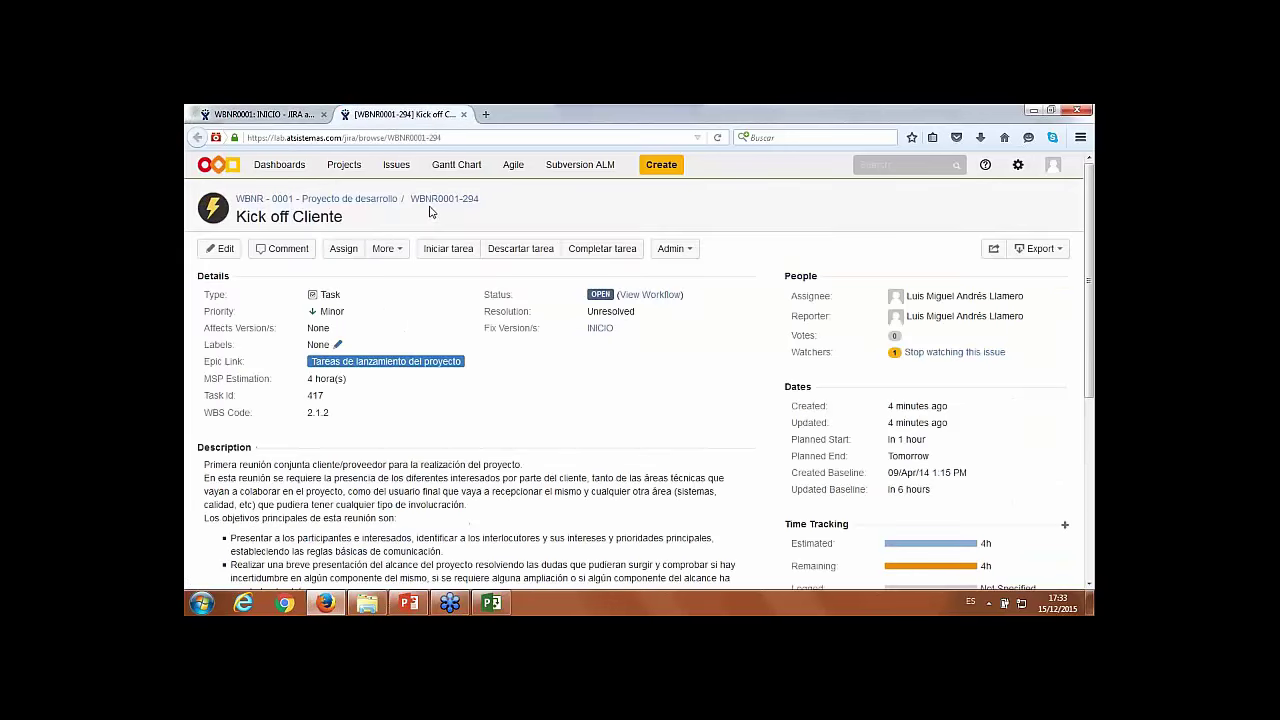
# - Start the Kick off Cliente task and log 4h of work with the remaining estimate set to 0h
pyautogui.click(456, 250)
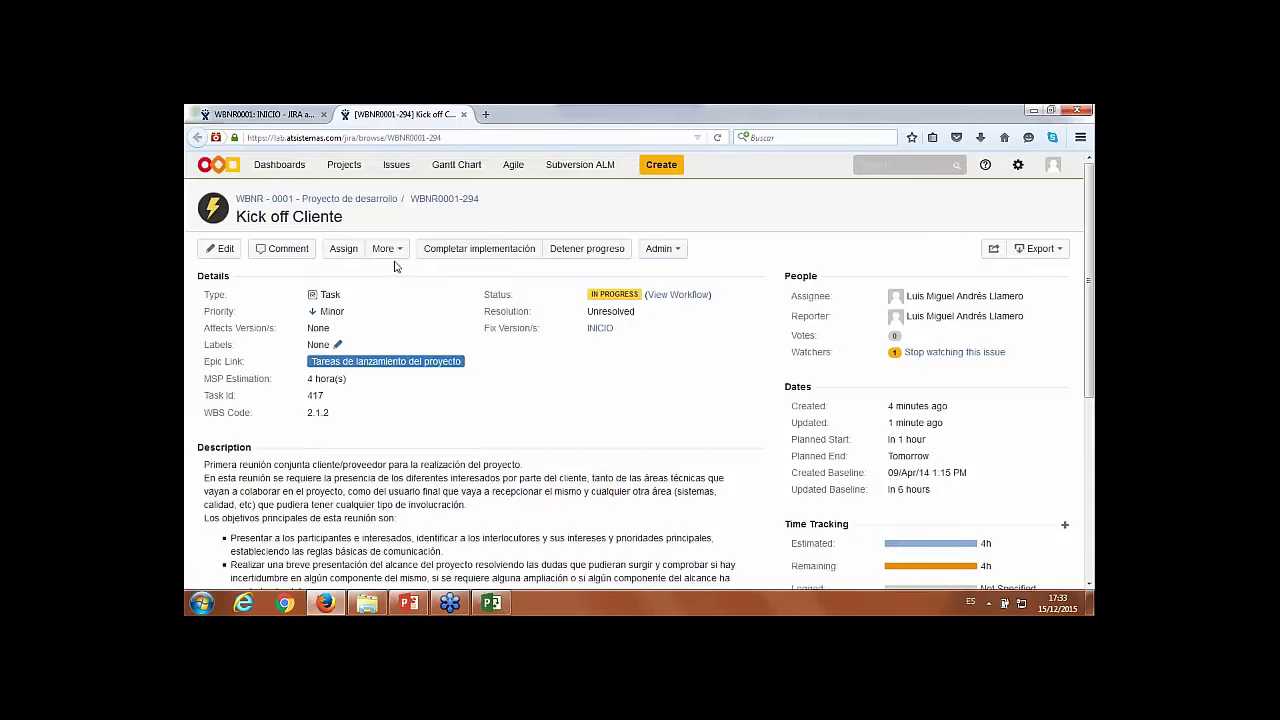
pyautogui.click(394, 251)
pyautogui.click(382, 271)
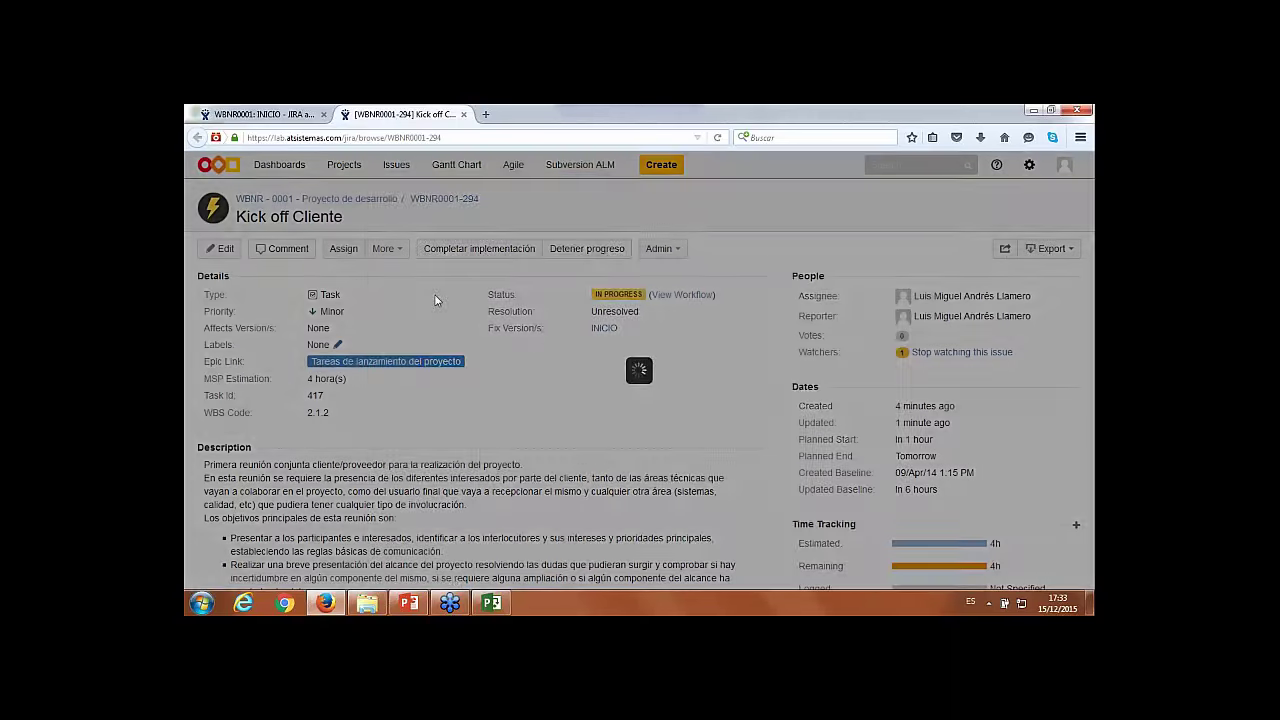
pyautogui.write('4h')
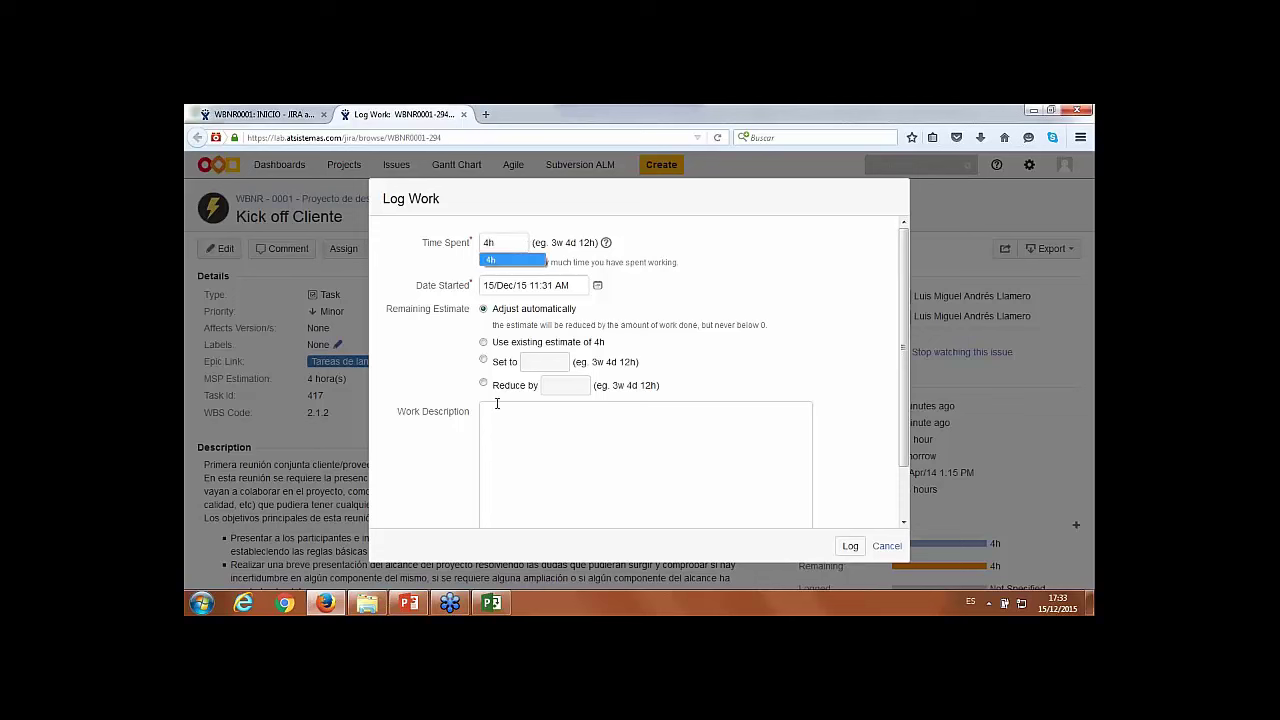
pyautogui.click(483, 360)
pyautogui.write('0h')
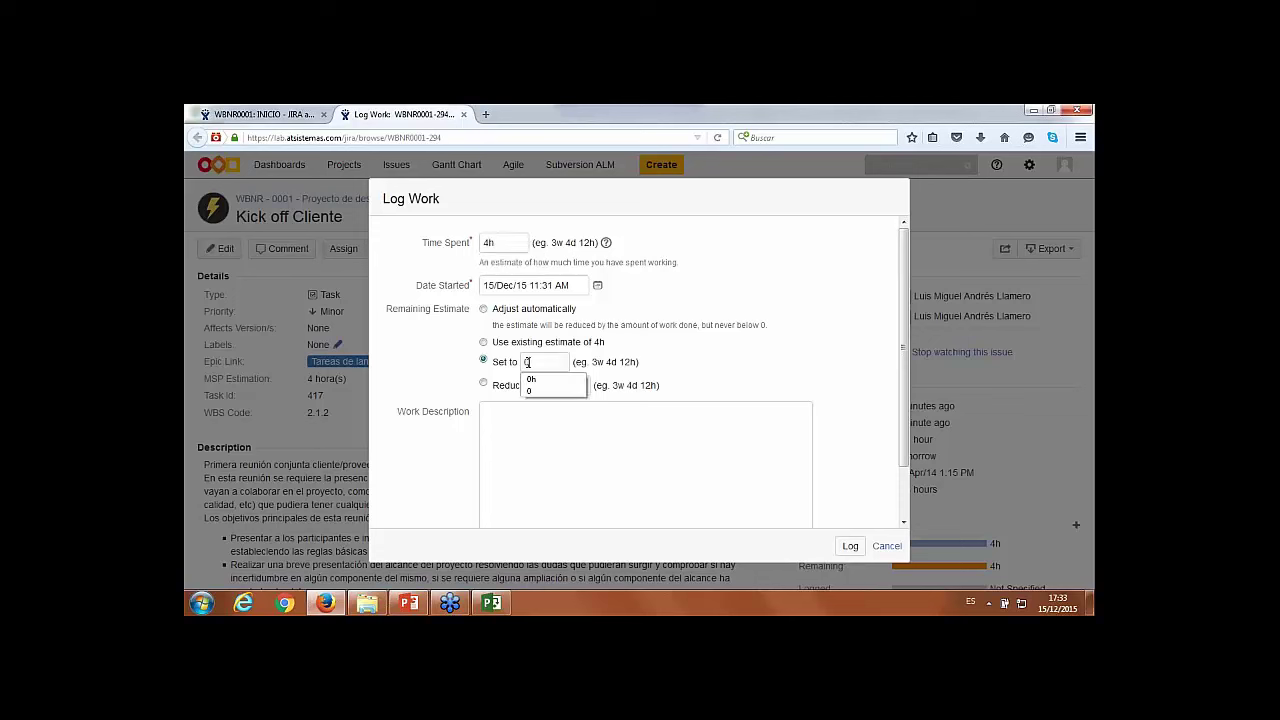
pyautogui.click(848, 546)
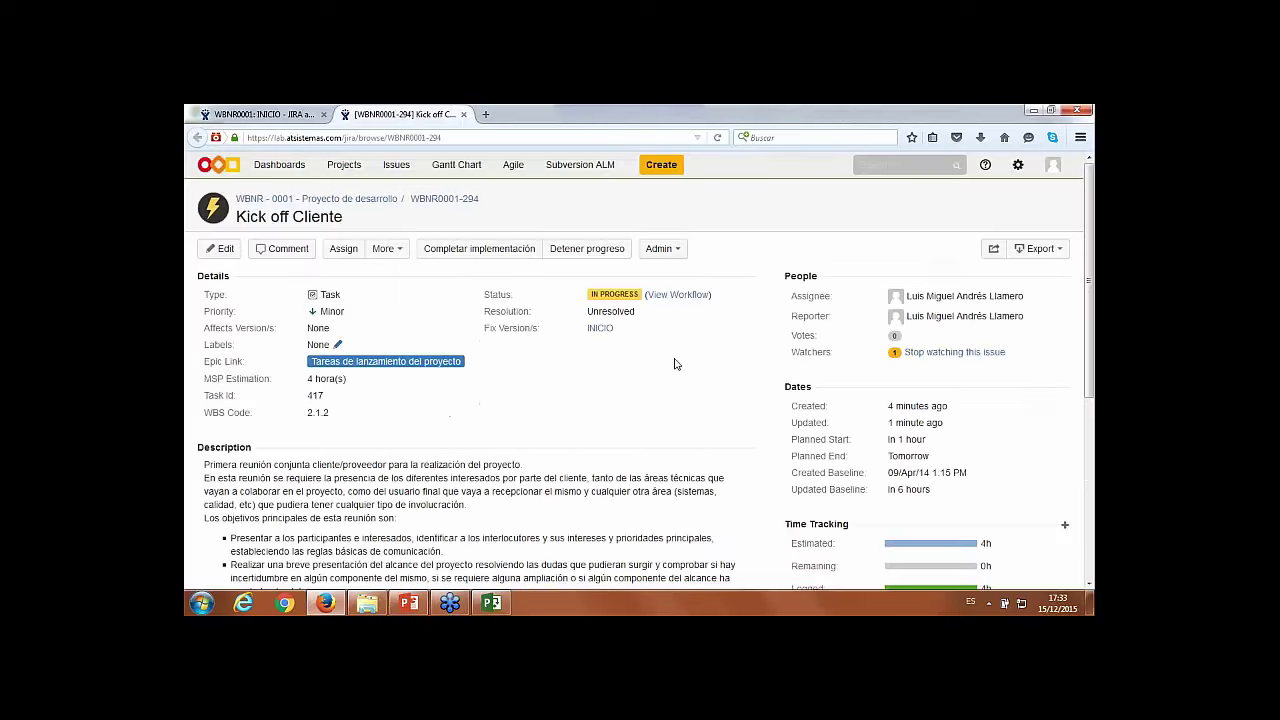
# - Complete the implementation of Kick off Cliente with resolution Fixed, and close the issue's tab
pyautogui.click(497, 258)
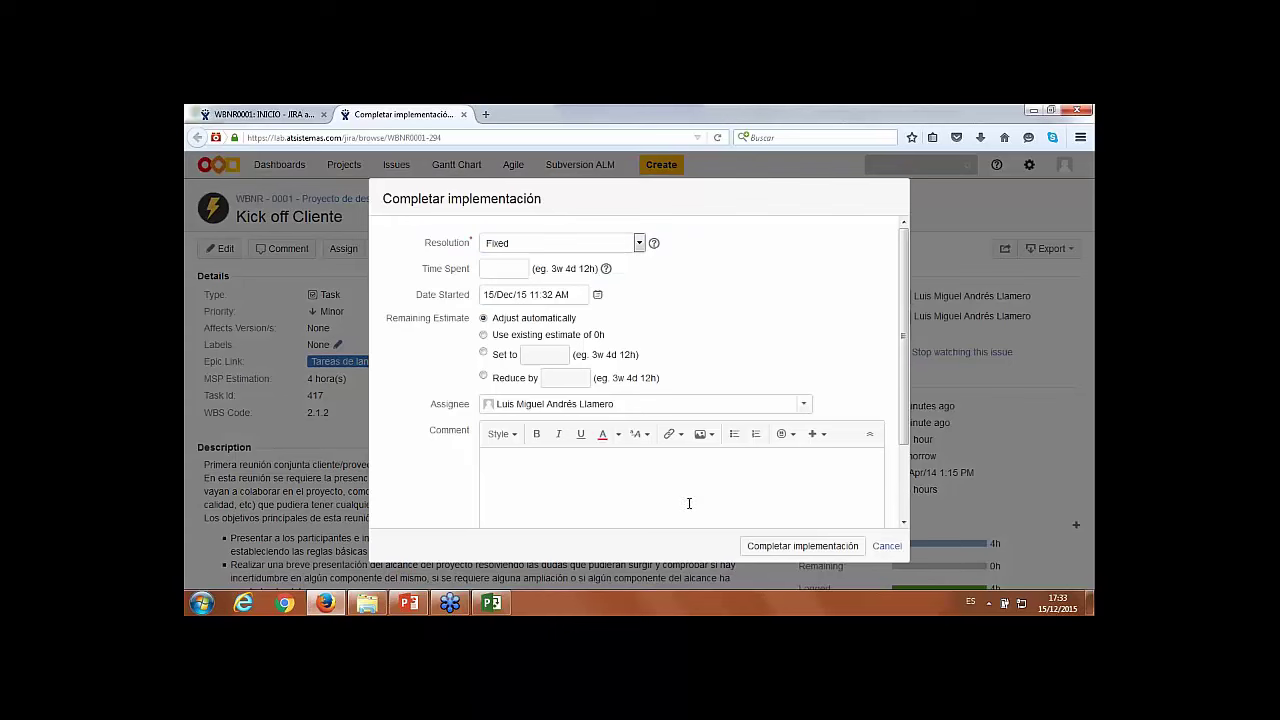
pyautogui.click(778, 550)
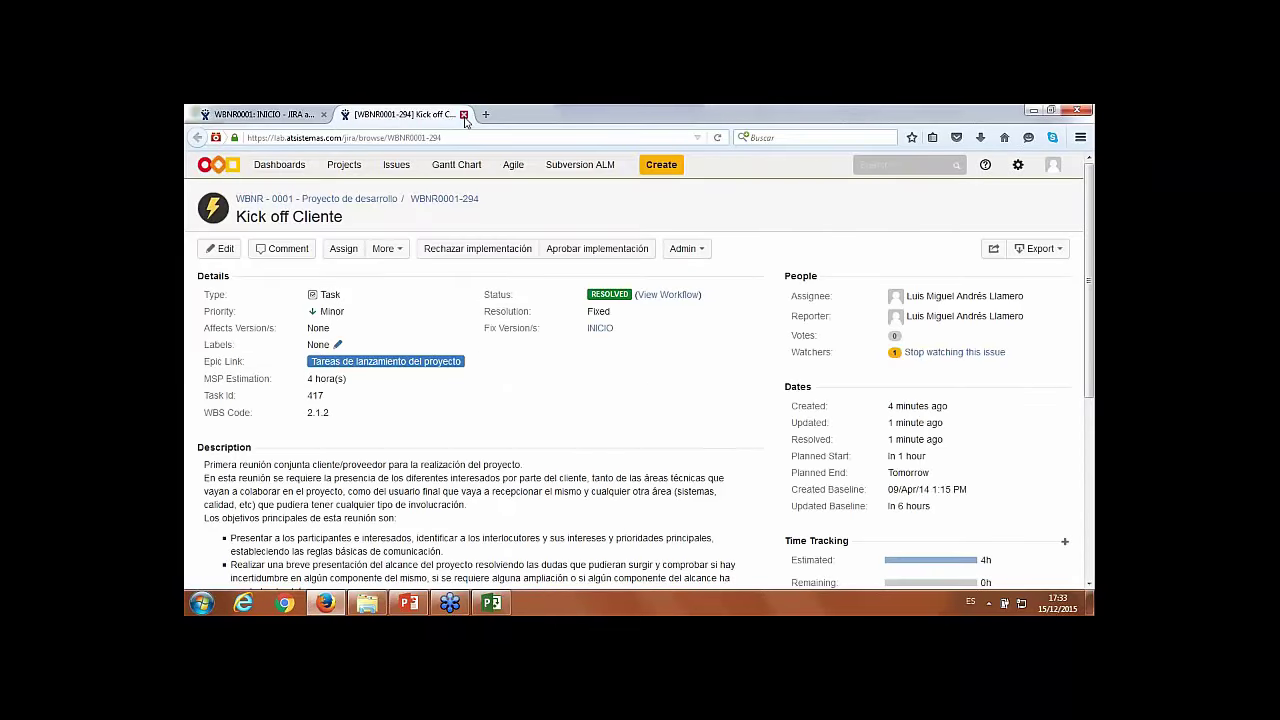
pyautogui.click(464, 116)
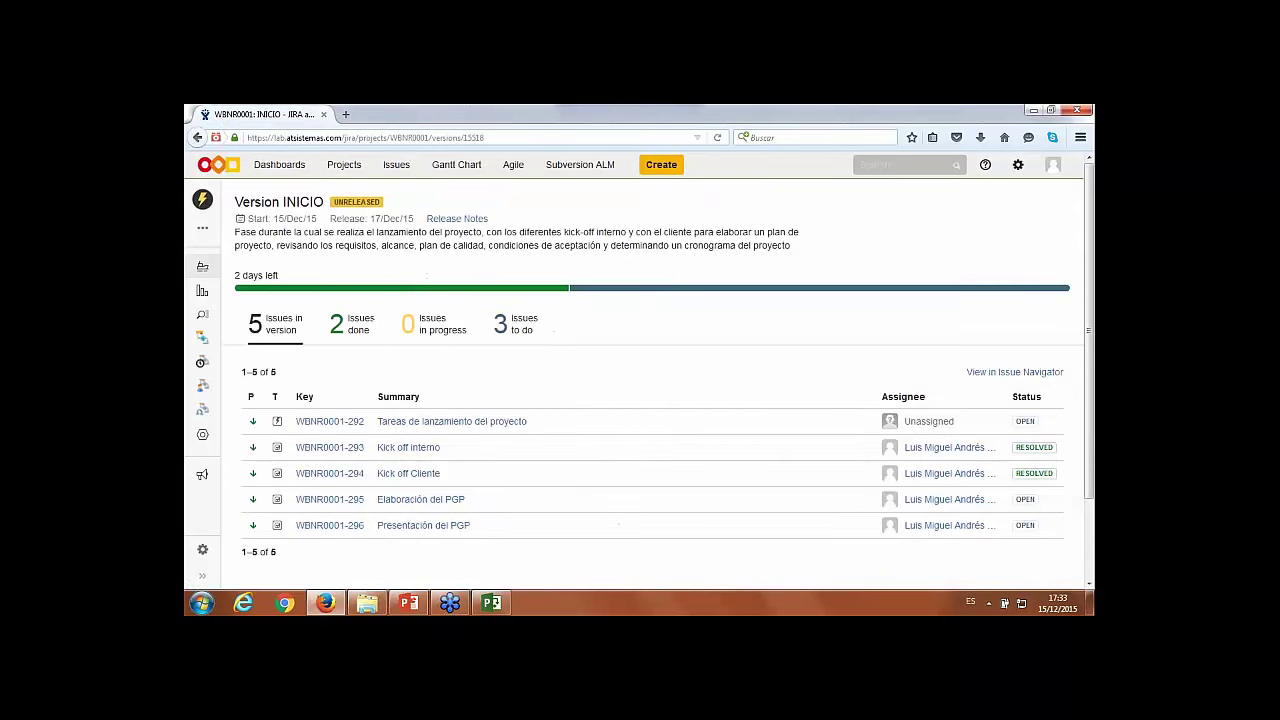
# - Switch to Microsoft Project and update the plan's actual work from JIRA
pyautogui.click(491, 603)
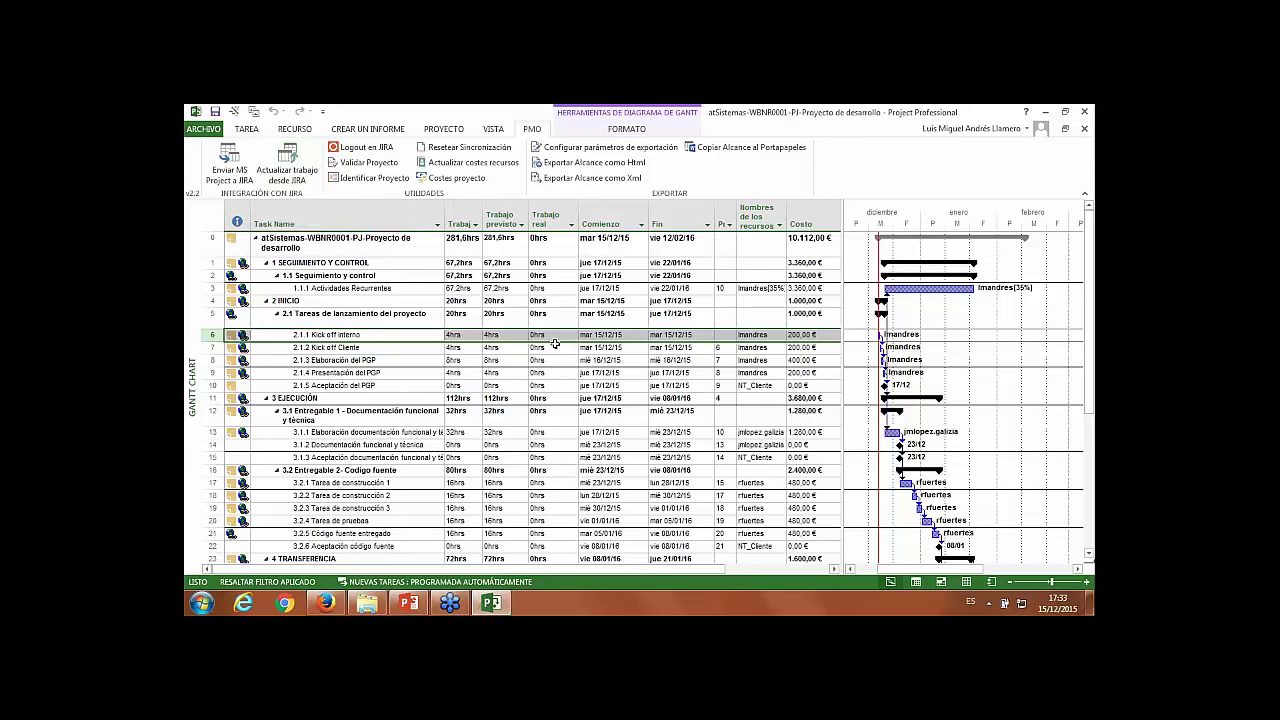
pyautogui.click(300, 170)
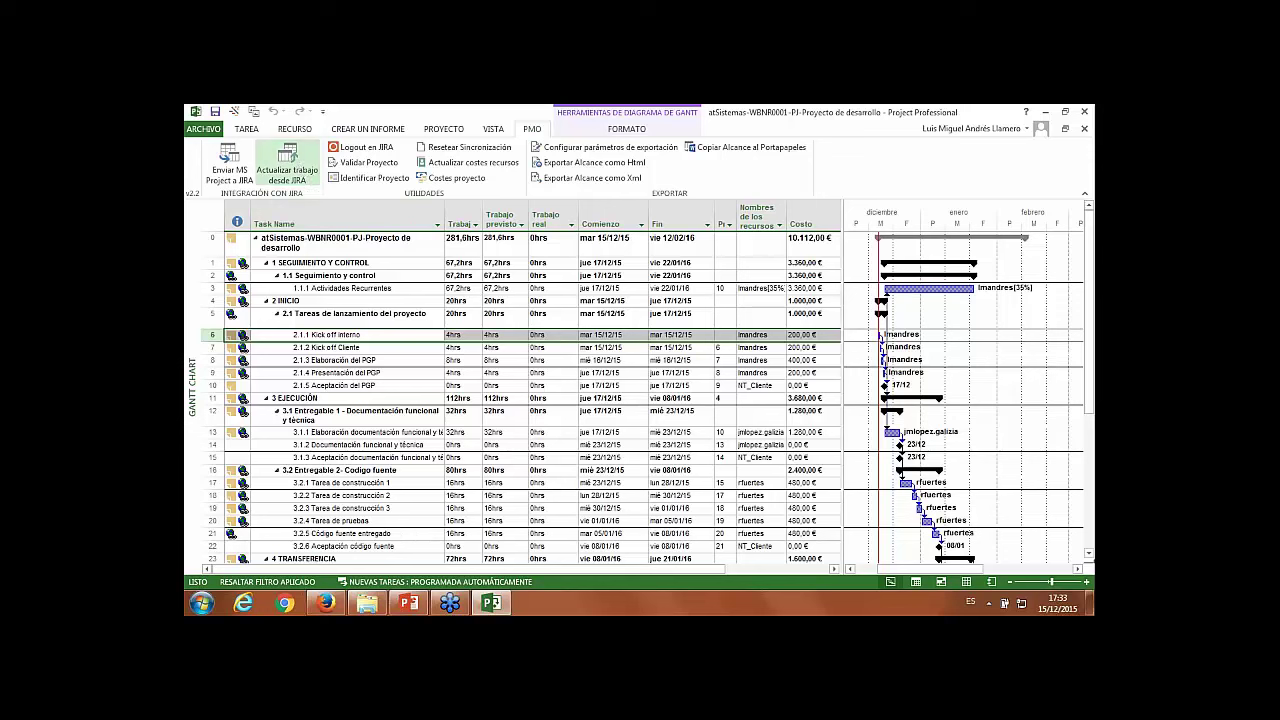
pyautogui.click(758, 401)
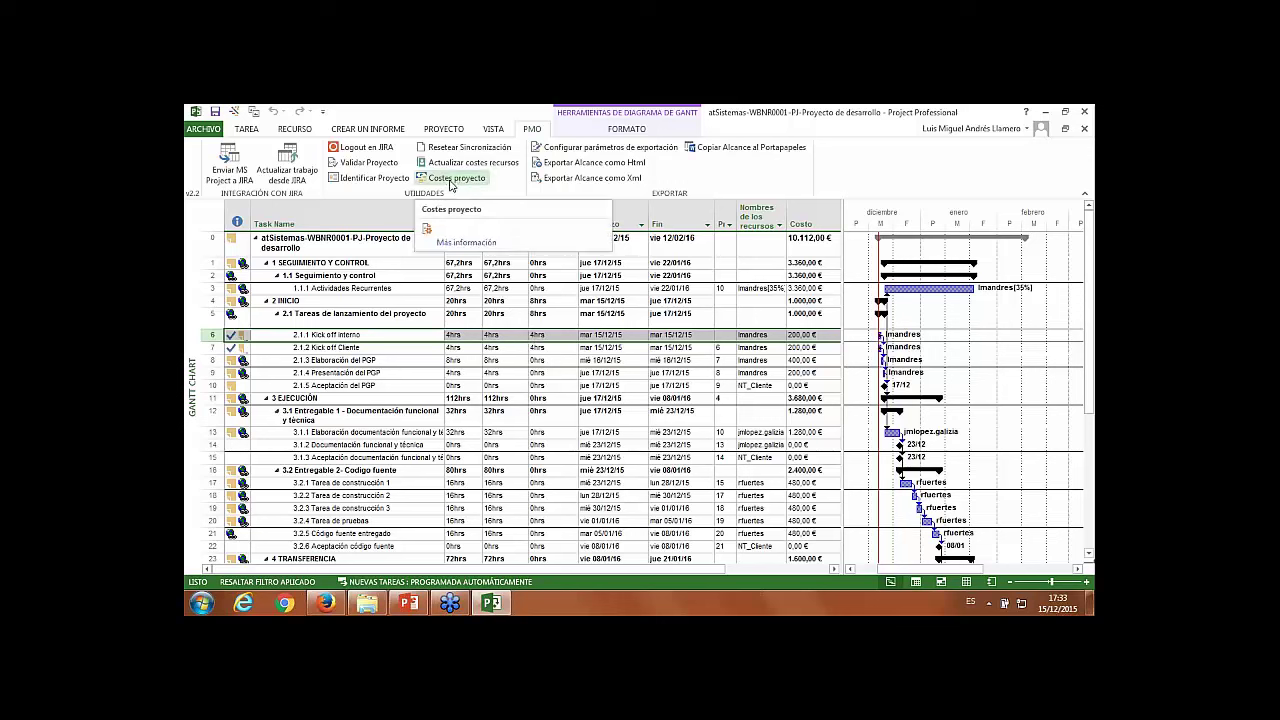
# - Open the project costs summary to review the budget, cost to date, and estimated margin
pyautogui.click(451, 180)
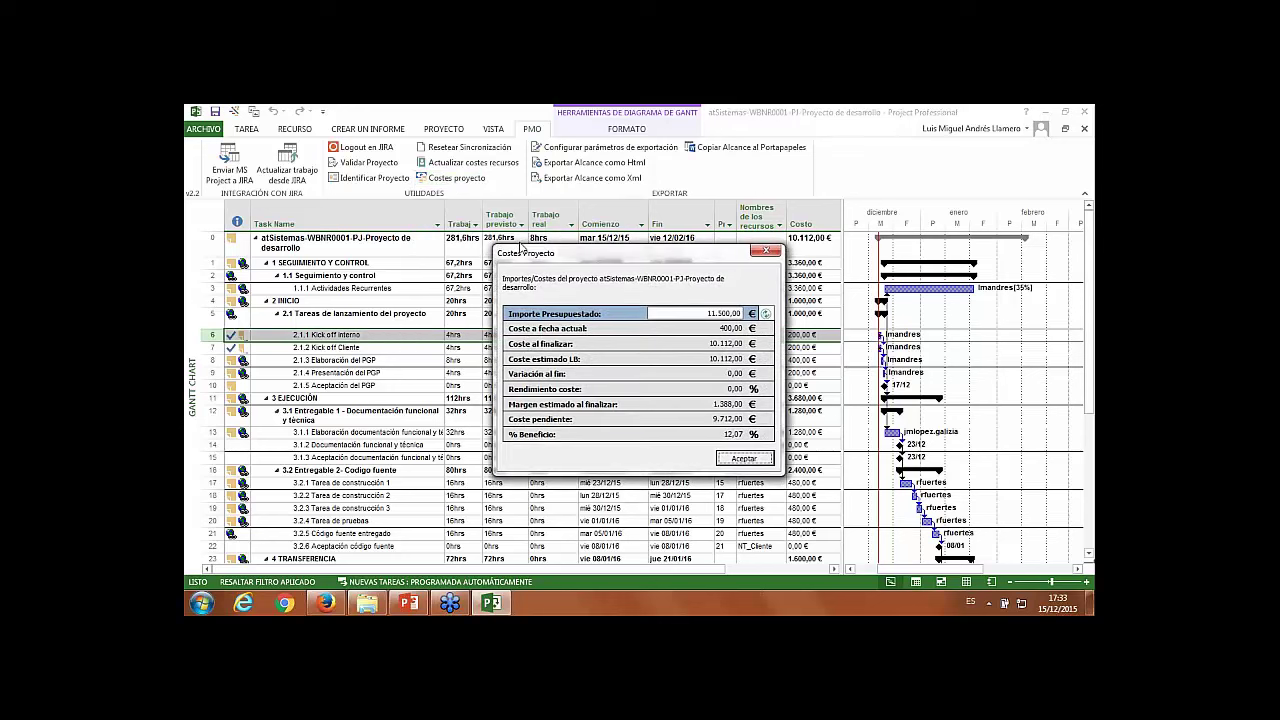